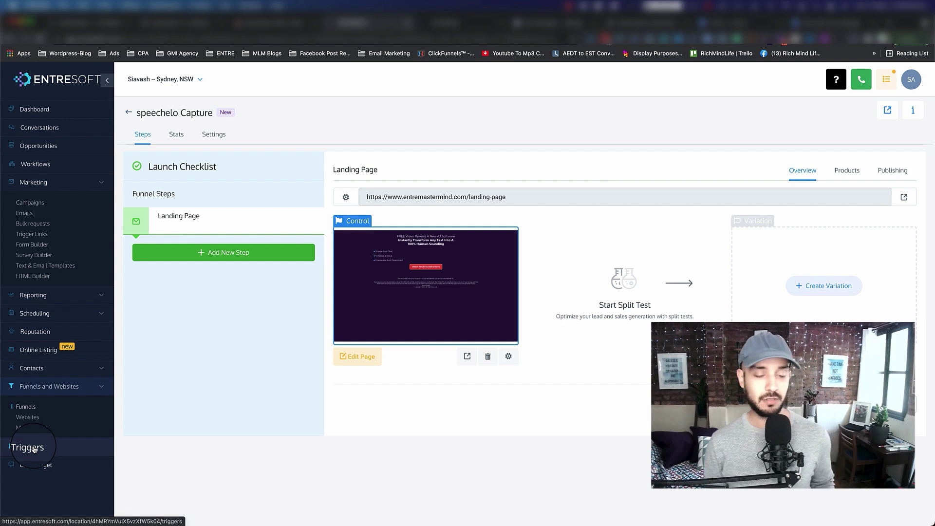
# Open the Triggers page under Funnels and Websites, showing its eight trigger folders.
pyautogui.click(34, 449)
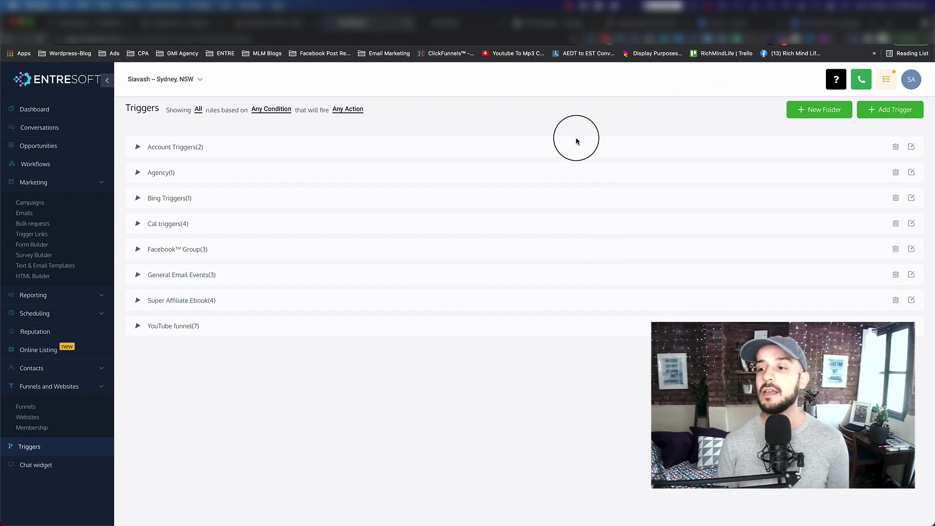
# Add a new trigger named 'Speechelo New Lead' and save it.
pyautogui.click(883, 116)
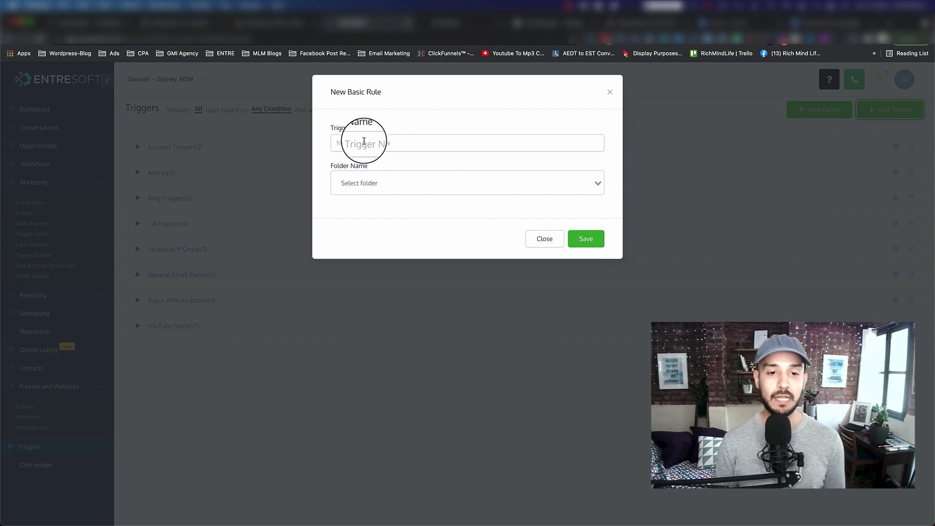
pyautogui.click(363, 142)
pyautogui.write('Sp')
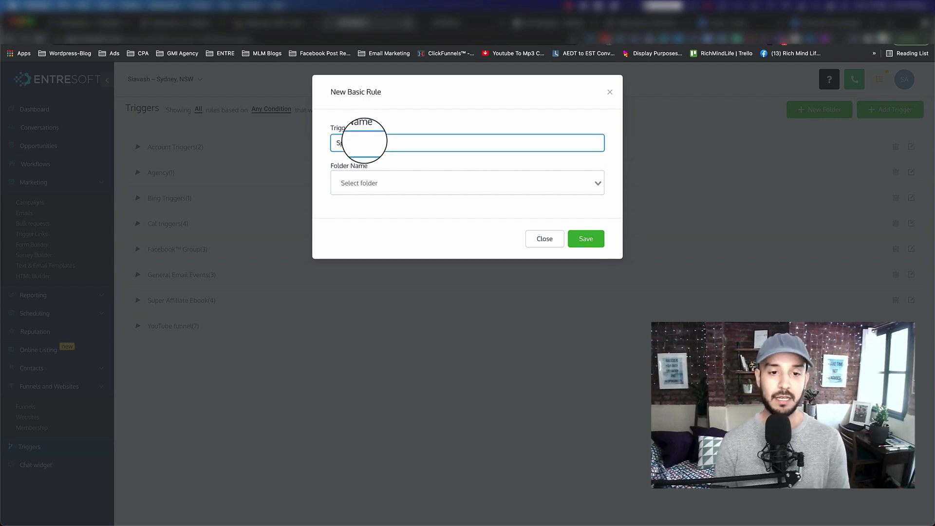
pyautogui.write('chelo New Lead')
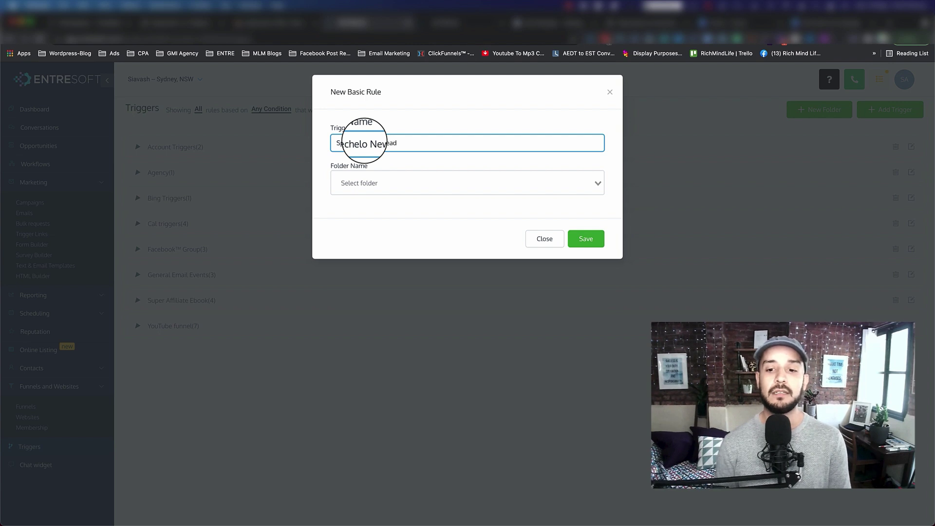
pyautogui.click(577, 237)
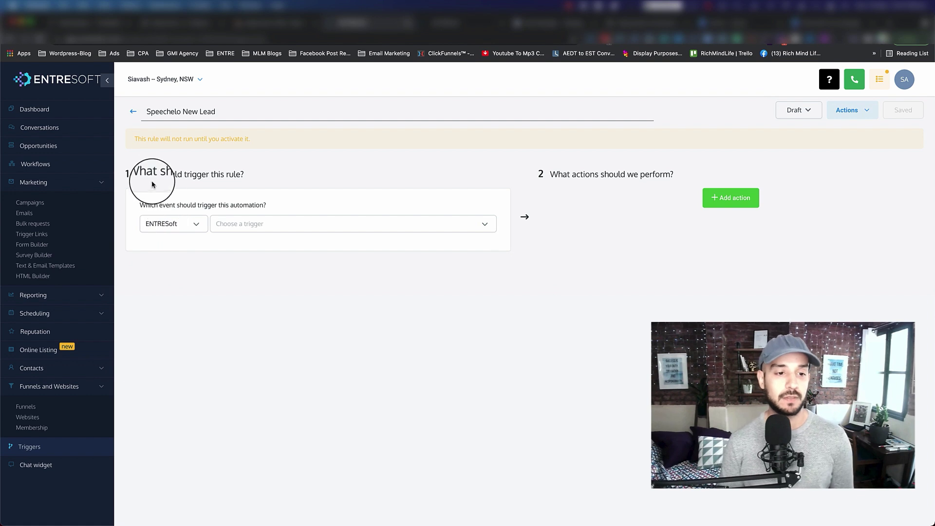
# Set the trigger event to Form Submitted.
pyautogui.moveTo(138, 174); pyautogui.dragTo(246, 176)
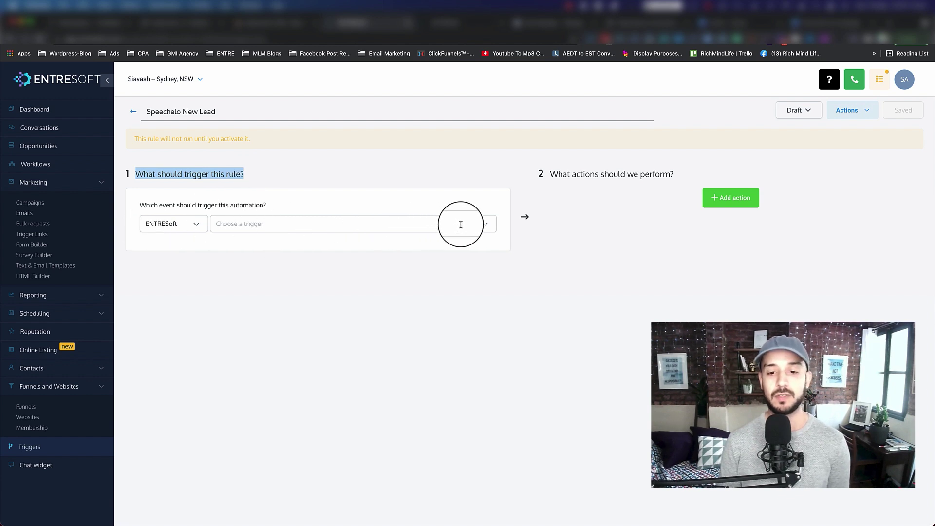
pyautogui.click(486, 227)
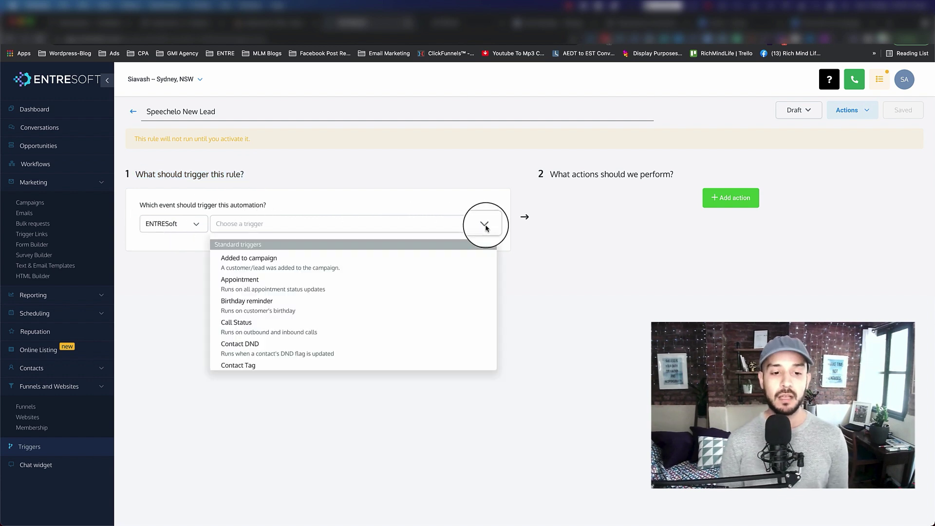
pyautogui.scroll(-5, 372, 299)
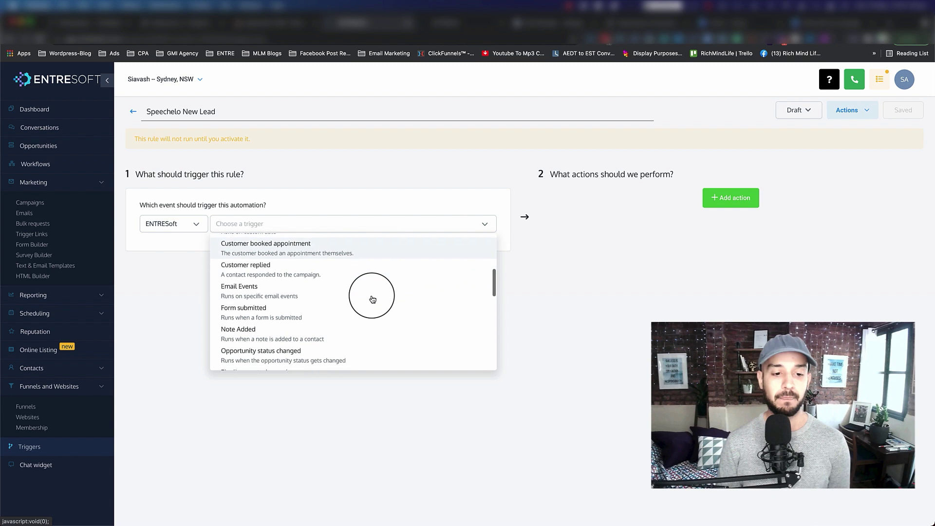
pyautogui.scroll(-1, 373, 299)
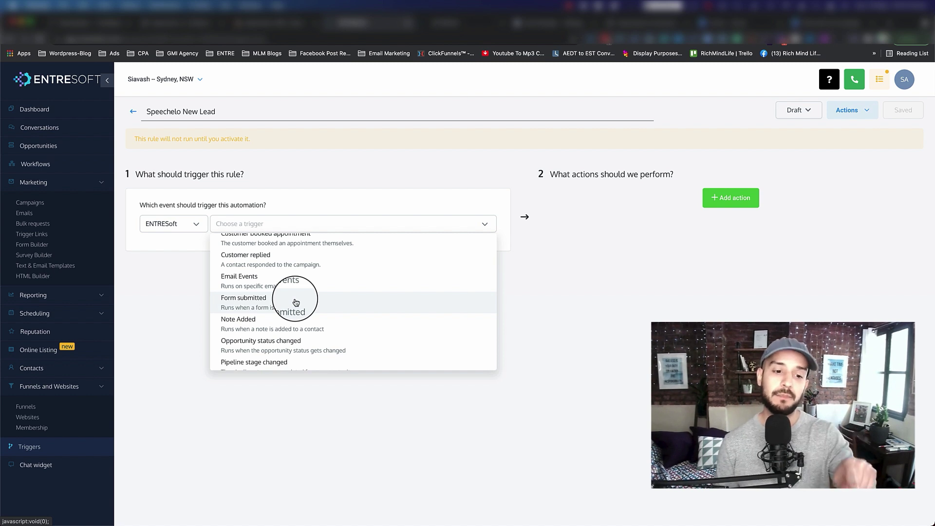
pyautogui.click(296, 303)
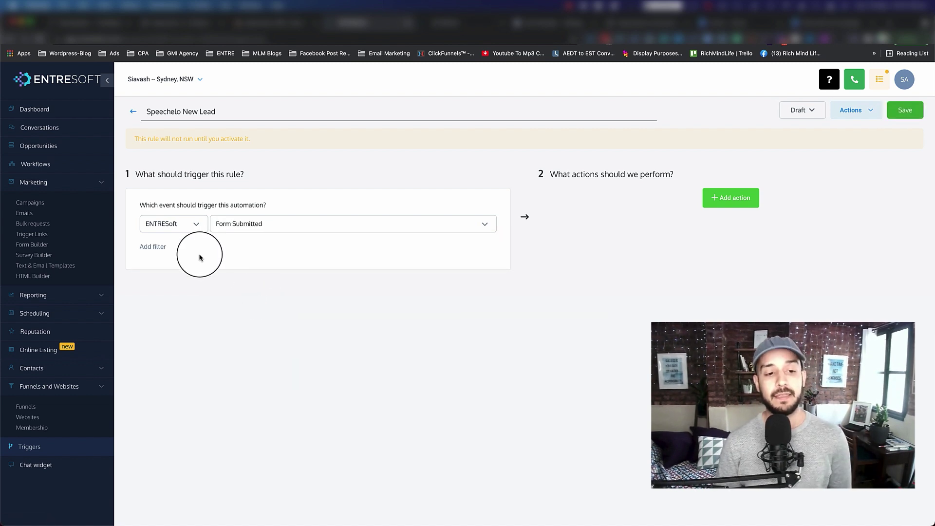
# Add a 'Form is' filter limiting the trigger to the Speechelo Form.
pyautogui.click(153, 246)
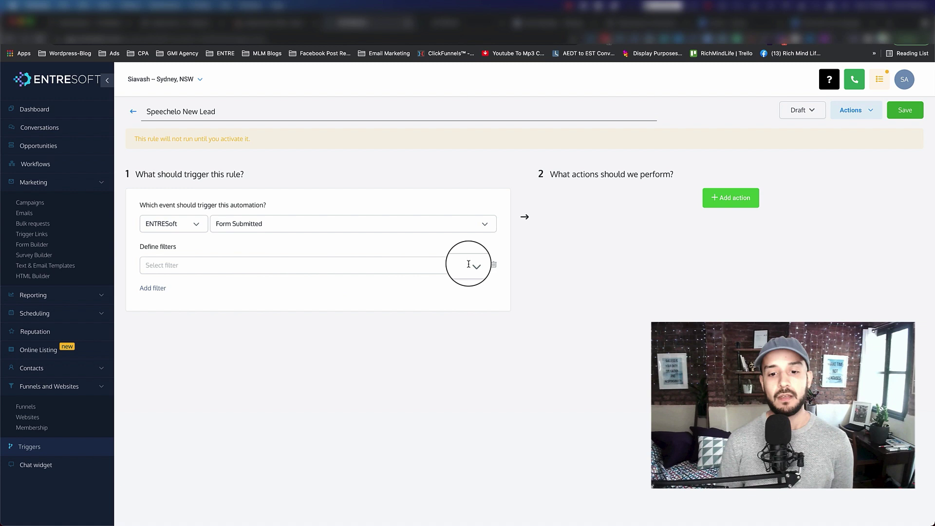
pyautogui.click(468, 264)
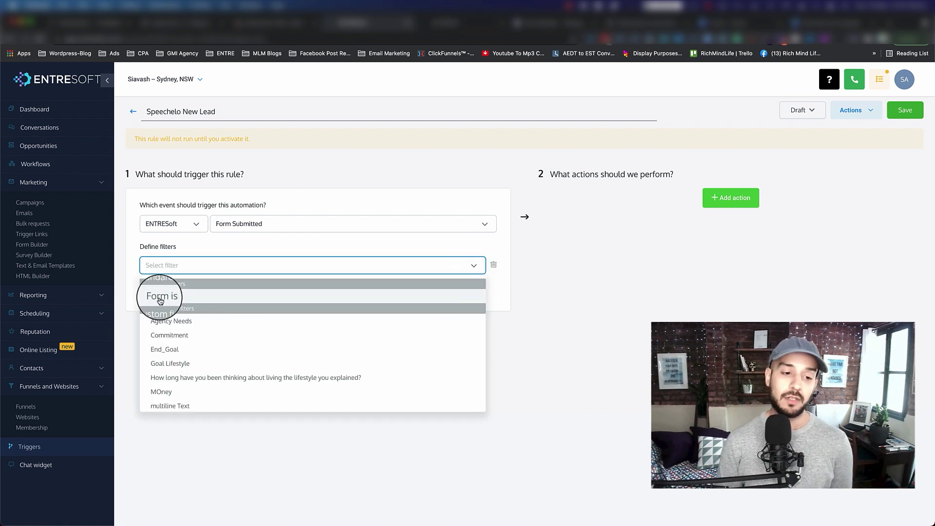
pyautogui.click(161, 298)
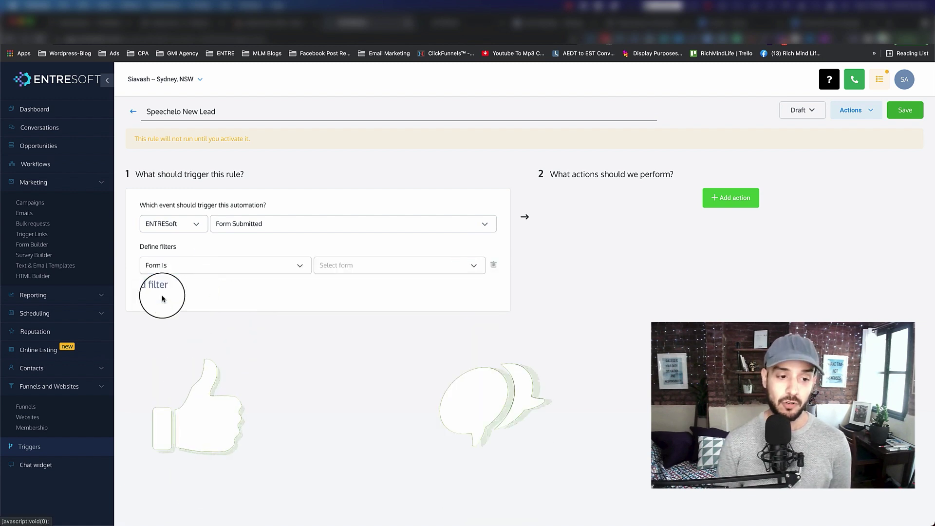
pyautogui.click(475, 269)
pyautogui.scroll(-1, 377, 376)
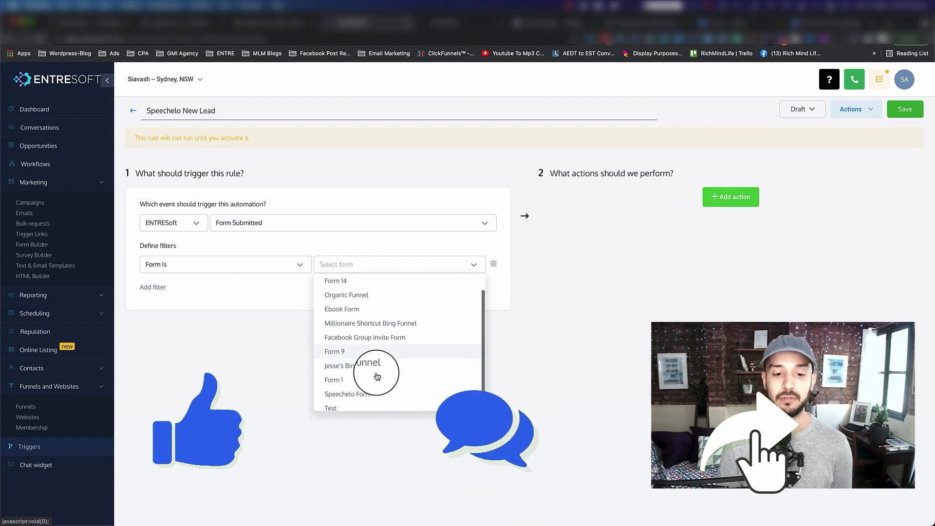
pyautogui.click(351, 381)
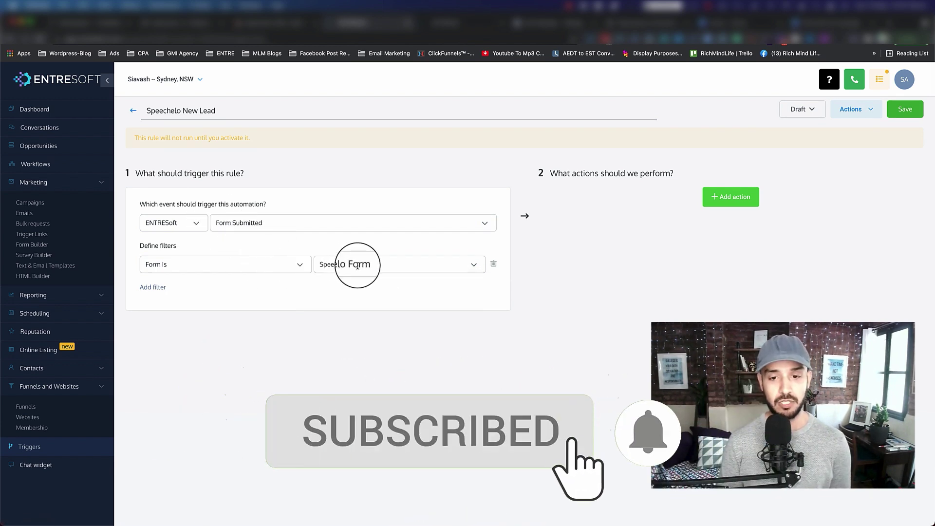
# Add an Add To Campaign action using the Speechelo Offer campaign.
pyautogui.click(733, 195)
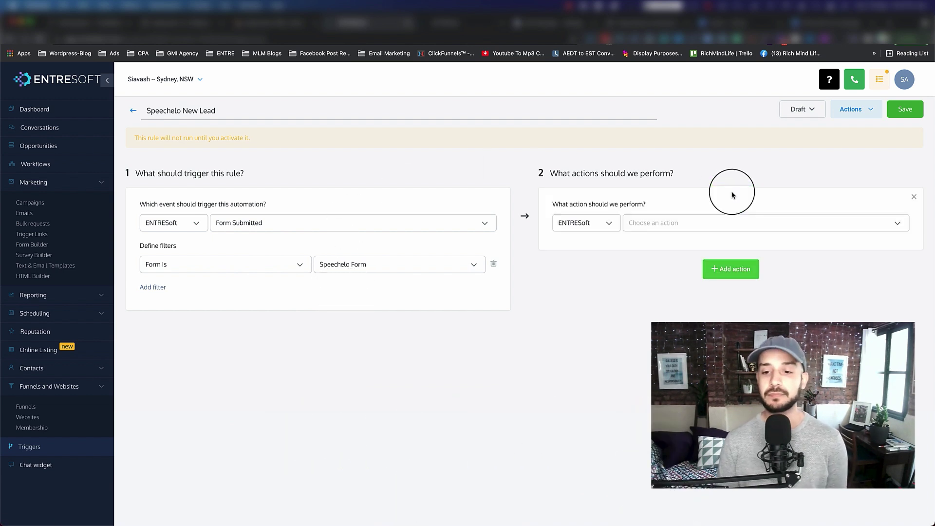
pyautogui.click(900, 223)
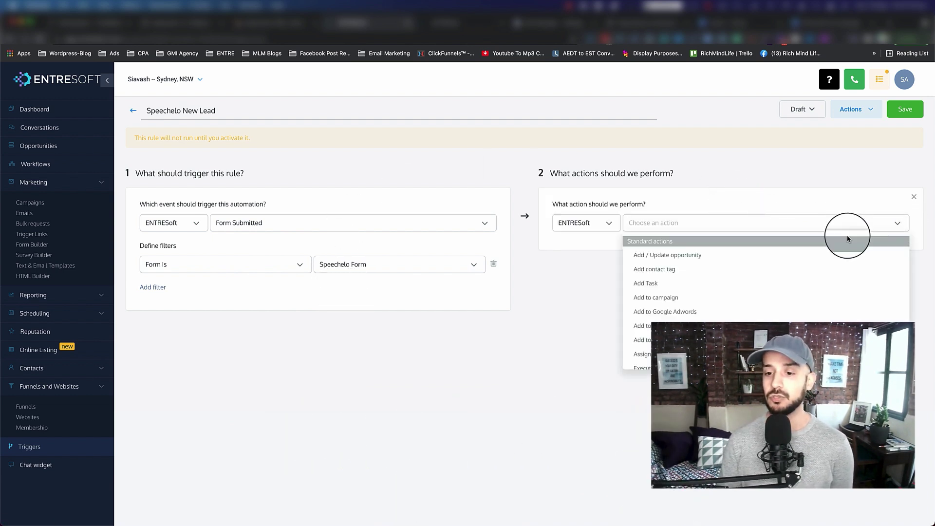
pyautogui.click(657, 299)
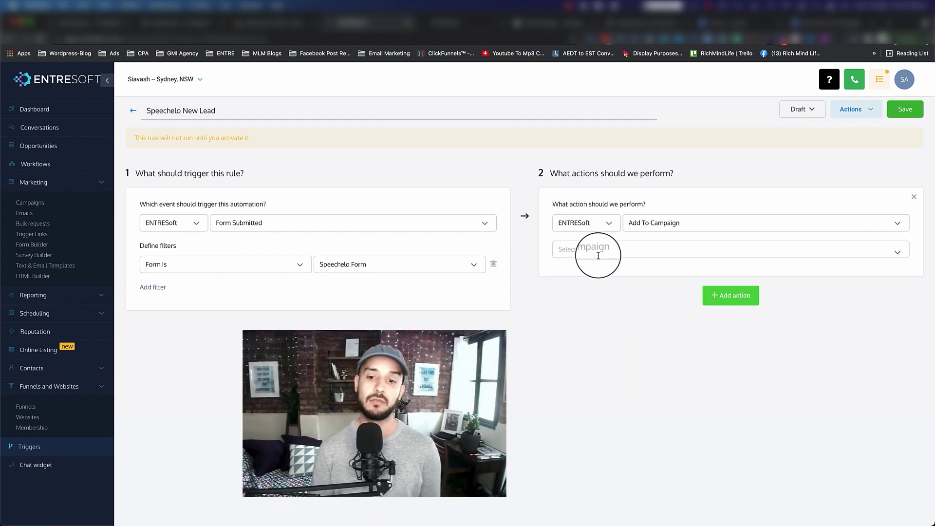
pyautogui.click(897, 252)
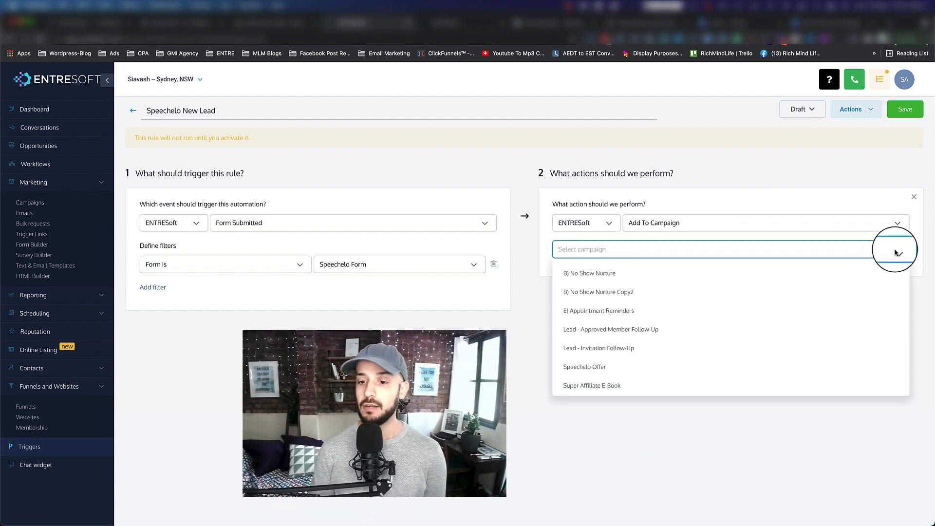
pyautogui.scroll(-1, 609, 336)
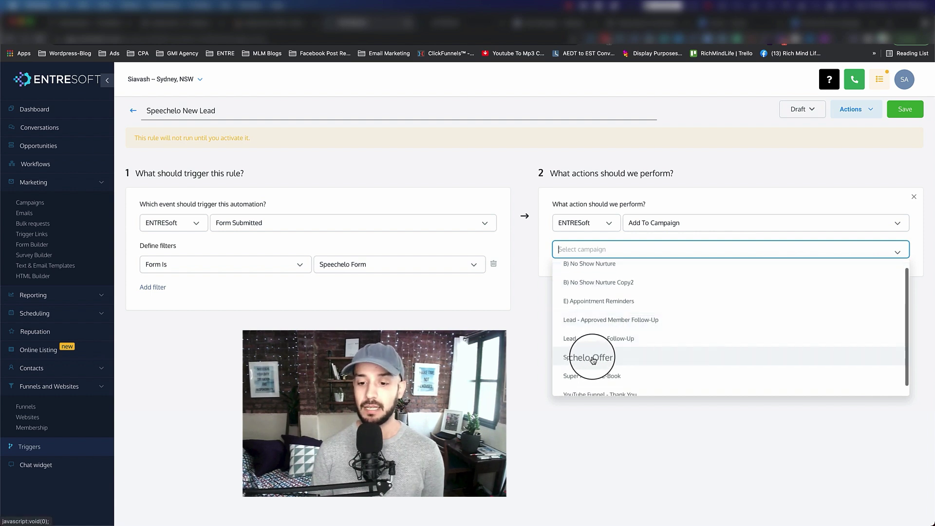
pyautogui.click(592, 359)
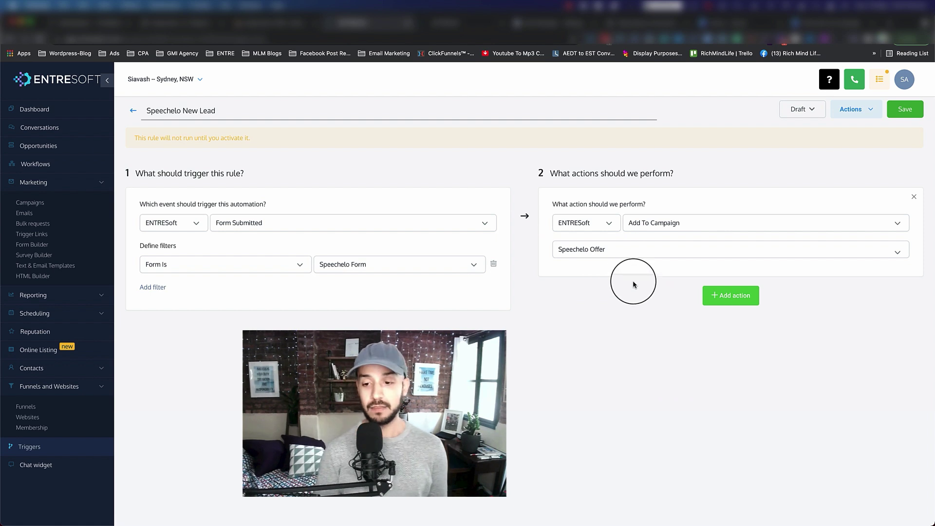
# Add a second action tagging contacts 'facebook speechelo lead', then review both actions.
pyautogui.click(726, 299)
pyautogui.click(849, 321)
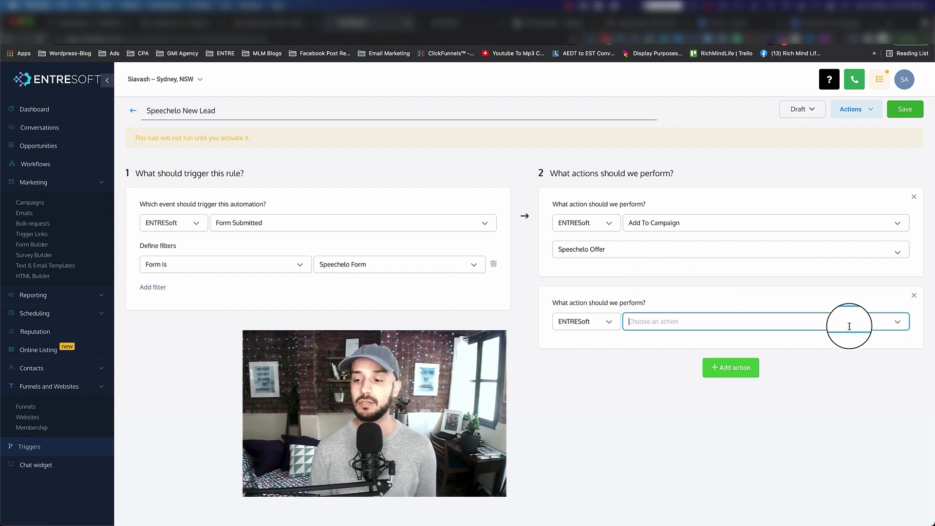
pyautogui.click(660, 367)
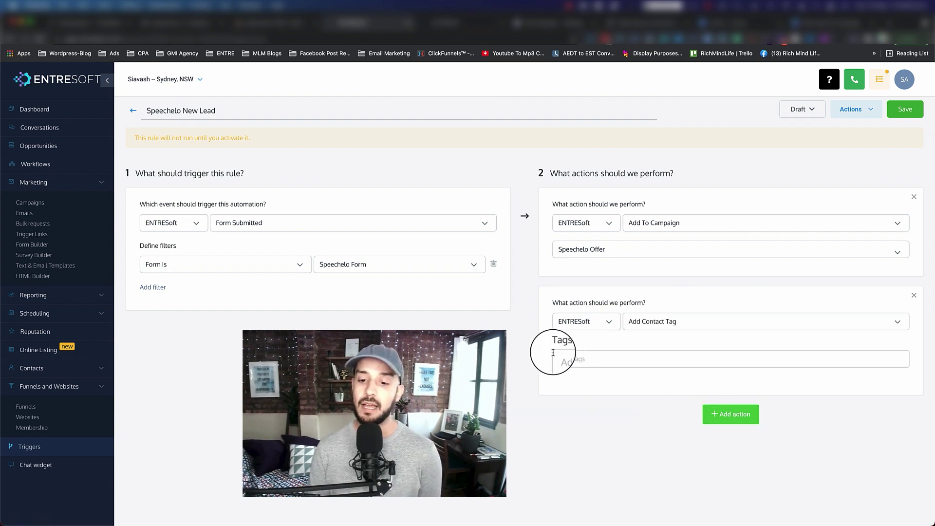
pyautogui.click(588, 357)
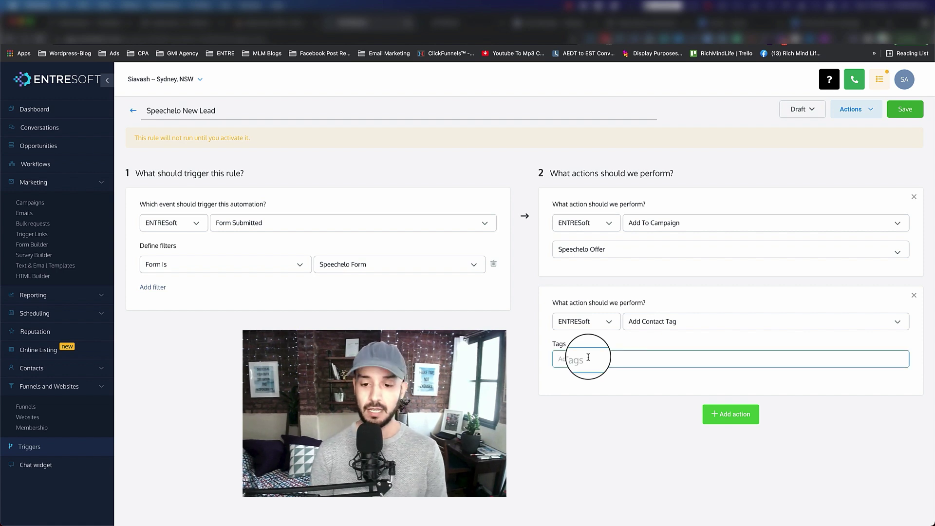
pyautogui.write('faceboo')
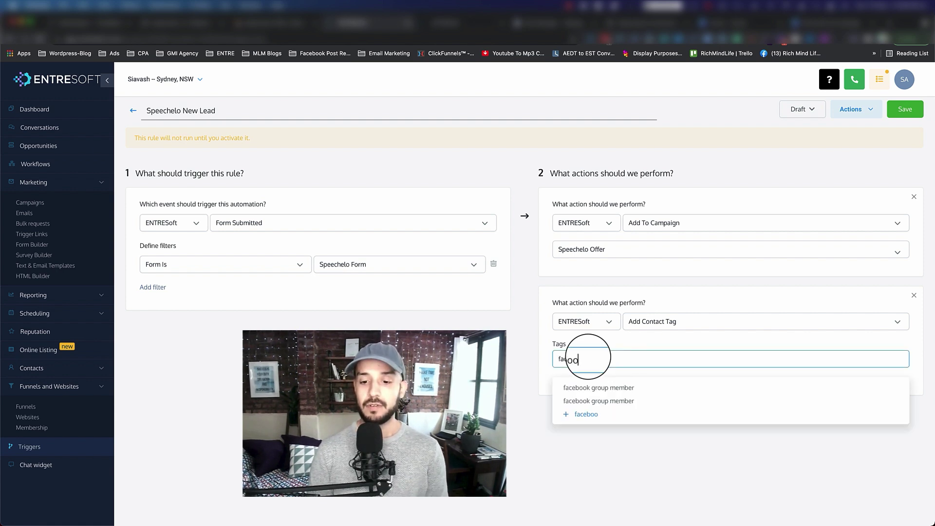
pyautogui.write('k speechelo lead')
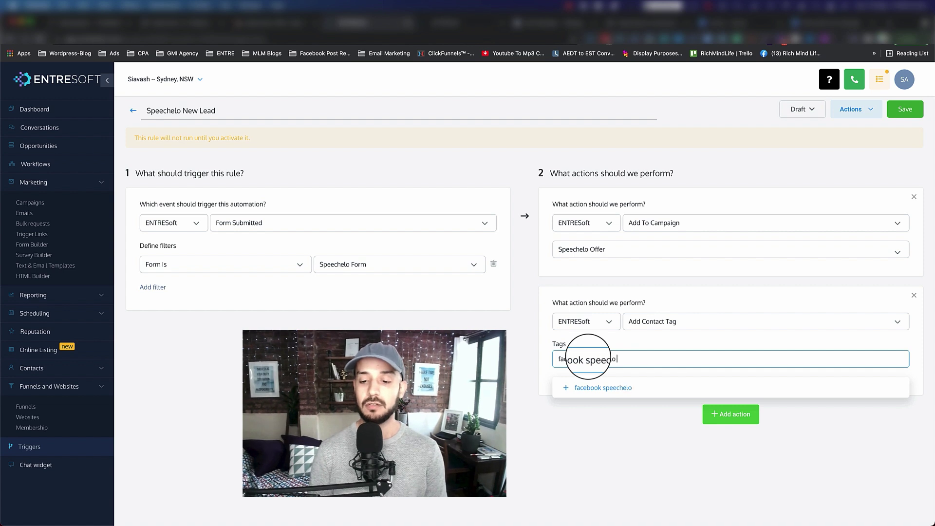
pyautogui.click(560, 393)
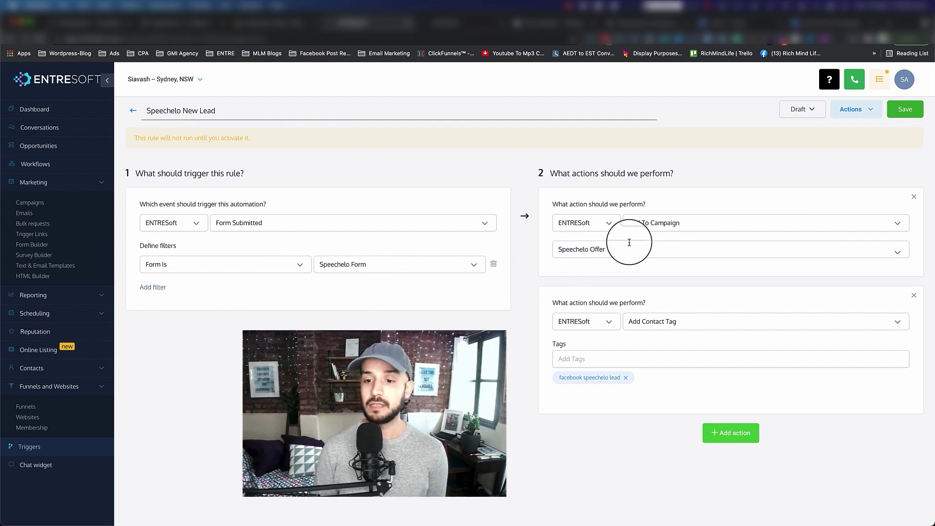
pyautogui.moveTo(606, 249); pyautogui.dragTo(555, 249)
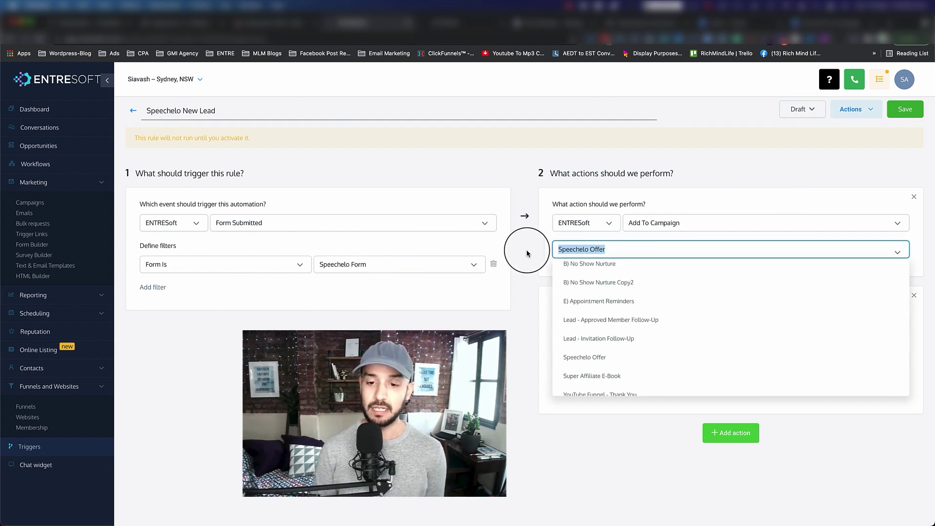
pyautogui.press('Escape')
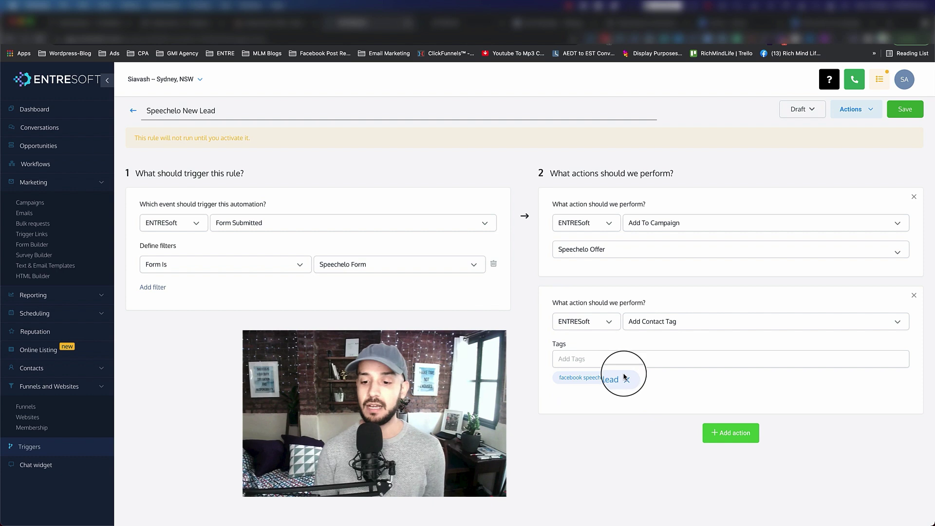
pyautogui.moveTo(624, 377); pyautogui.dragTo(585, 377)
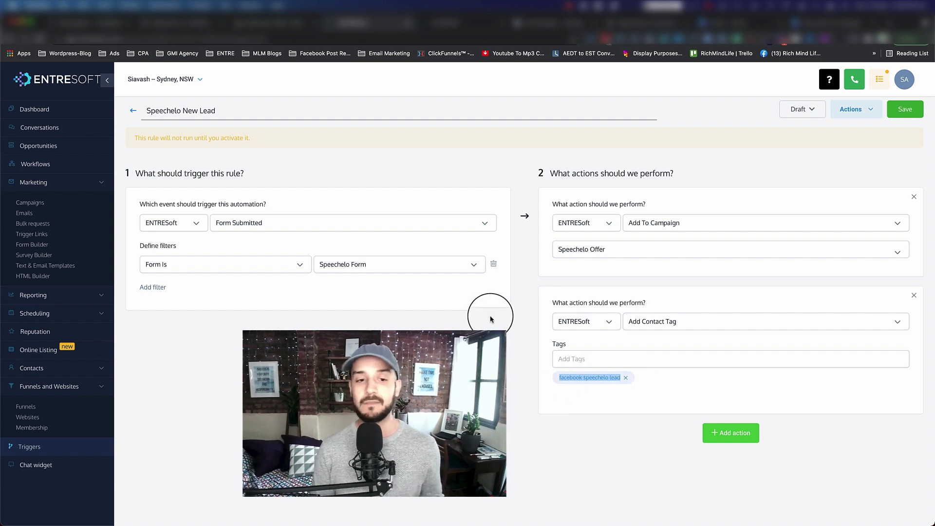
# Save the Speechelo New Lead trigger and change its status from Draft to Active.
pyautogui.click(904, 109)
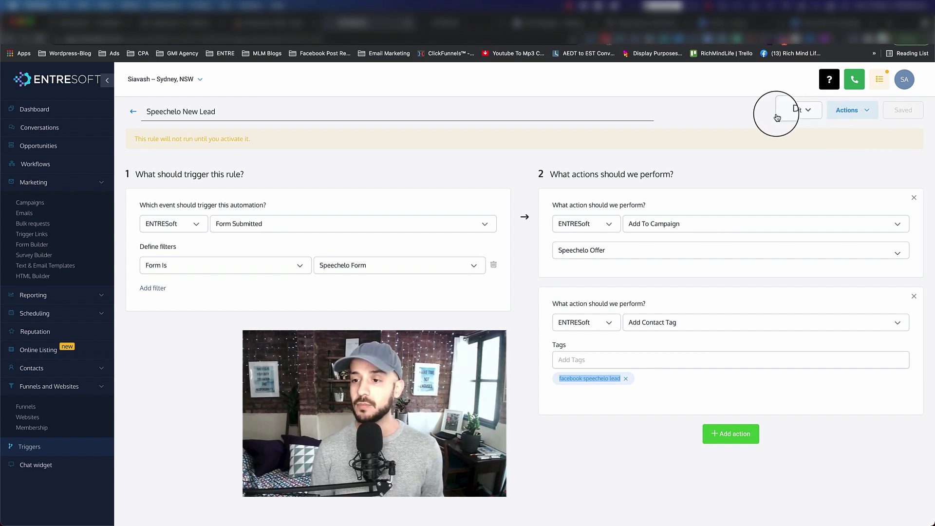
pyautogui.click(799, 112)
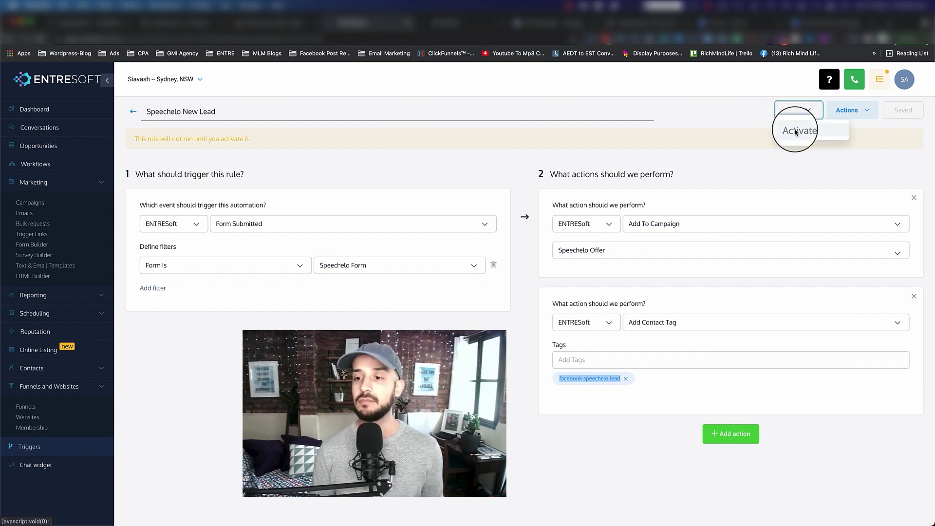
pyautogui.click(796, 131)
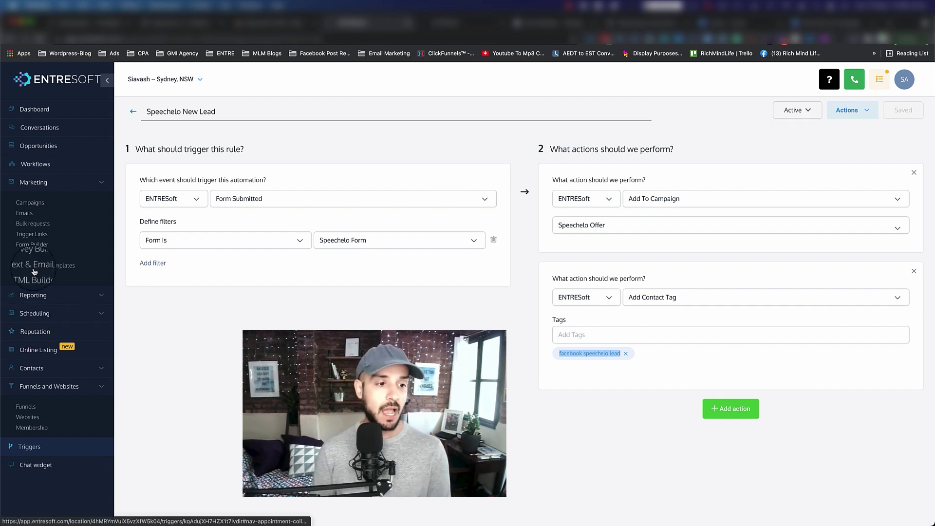
# Go to Funnels under Funnels and Websites and open the speechelo Capture funnel.
pyautogui.click(34, 182)
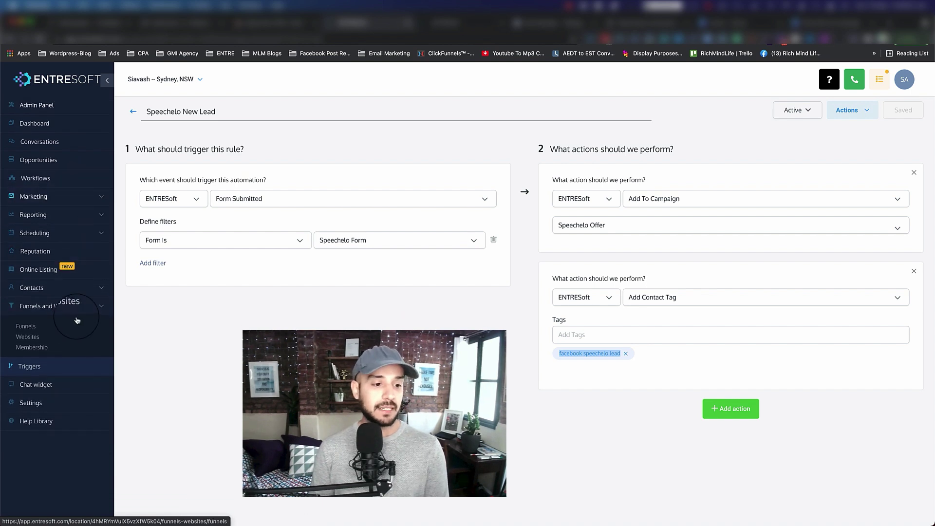
pyautogui.click(59, 306)
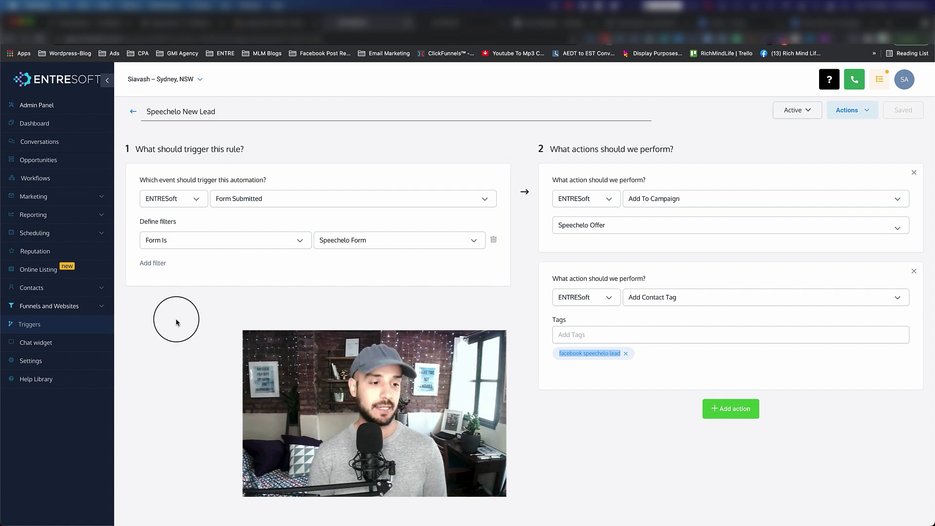
pyautogui.click(53, 306)
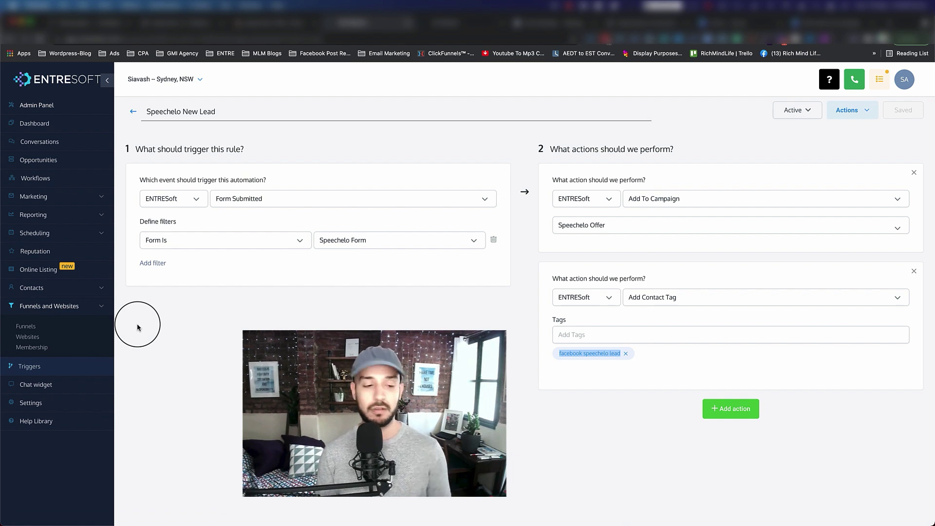
pyautogui.click(21, 332)
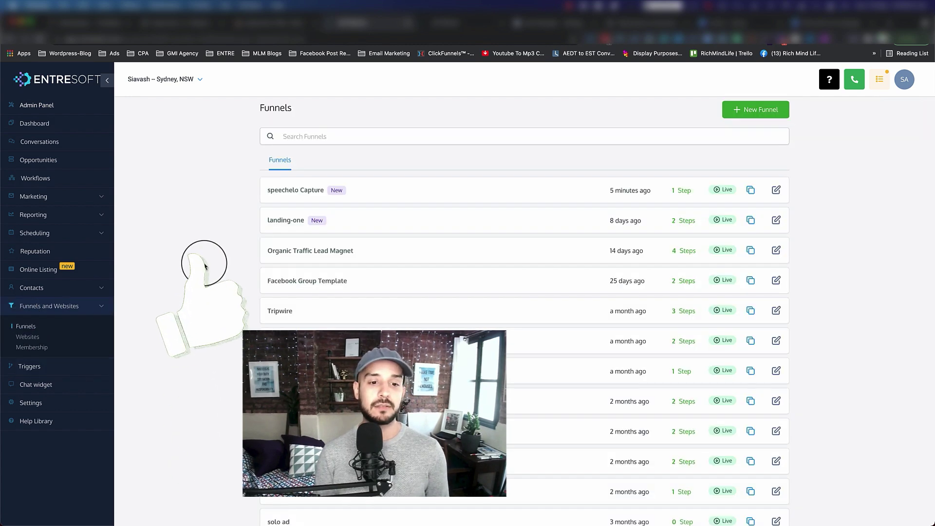
pyautogui.click(299, 190)
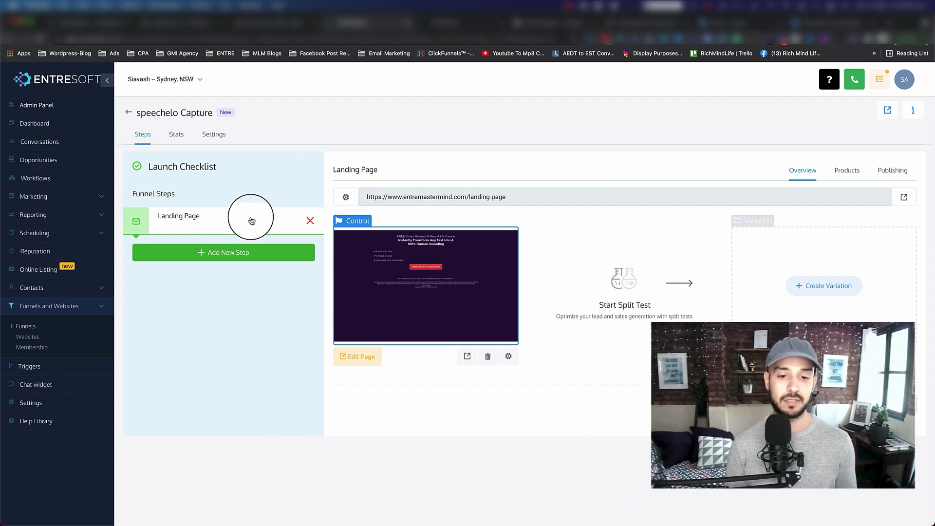
# In the page editor, set the popup opt-in form's Redirect Action to Go to website URL.
pyautogui.click(360, 357)
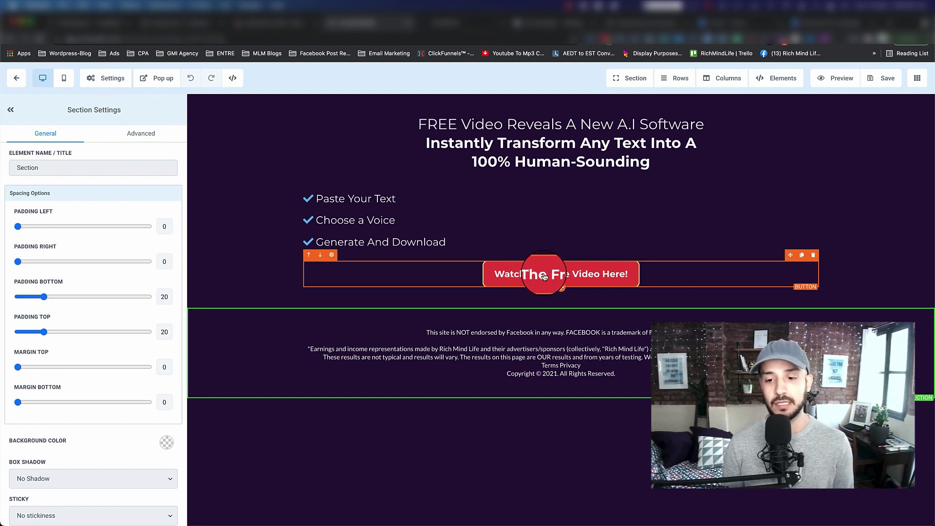
pyautogui.click(542, 274)
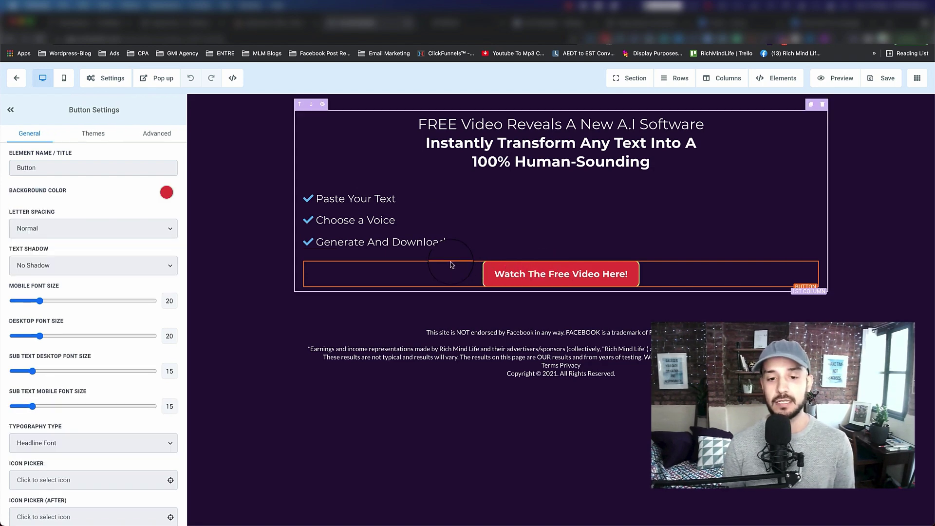
pyautogui.click(157, 80)
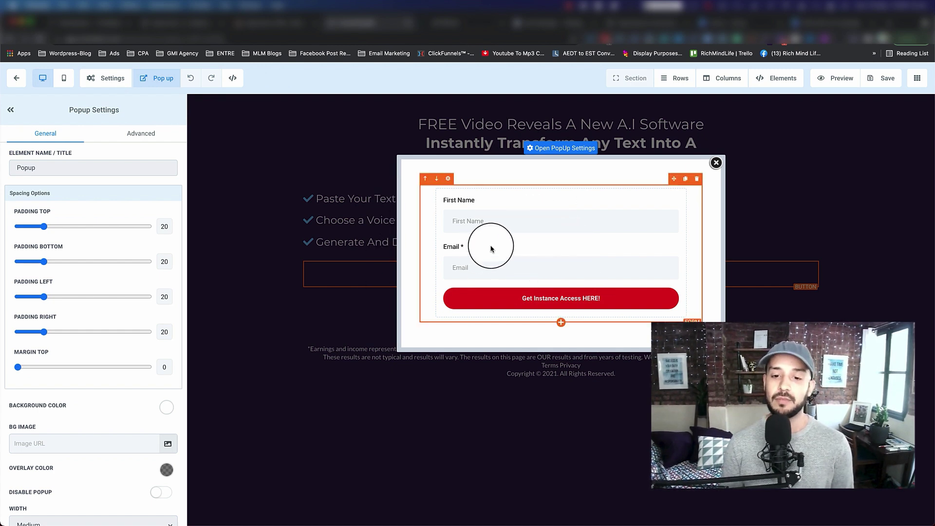
pyautogui.click(518, 250)
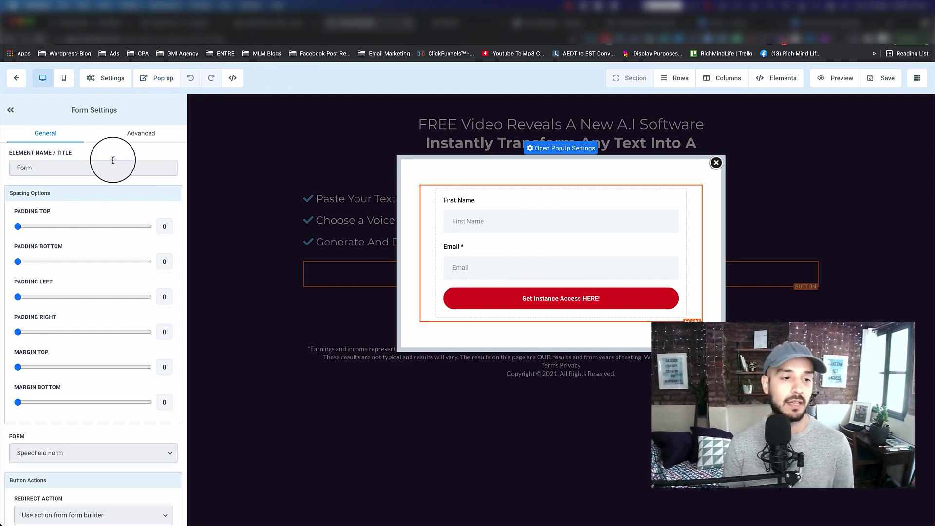
pyautogui.scroll(-1, 114, 276)
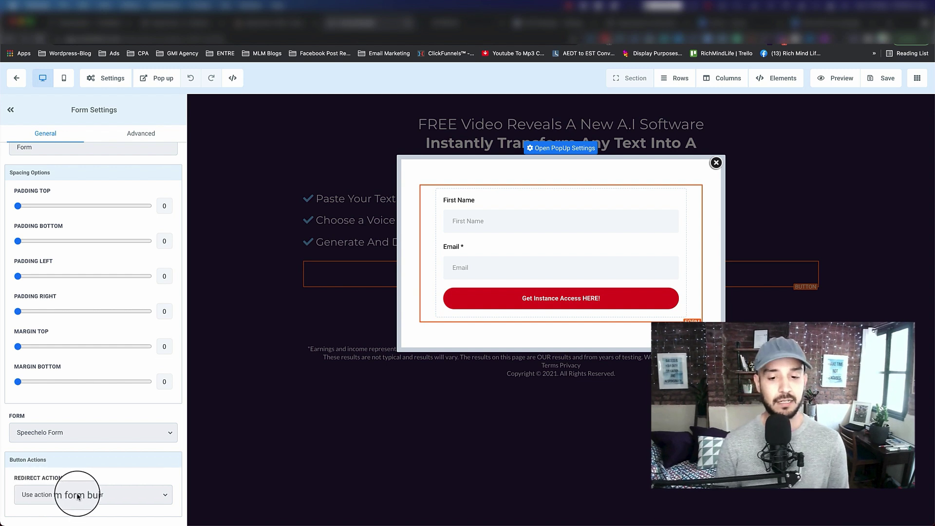
pyautogui.click(139, 496)
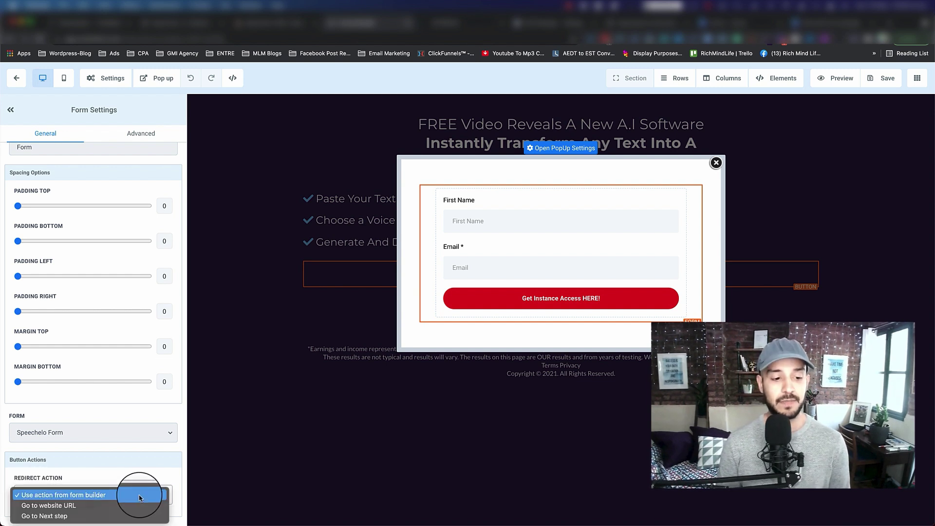
pyautogui.click(117, 508)
# Paste the Speechelo ClickBank hop link as the redirect URL, editing its AAAA placeholder.
pyautogui.scroll(-2, 102, 477)
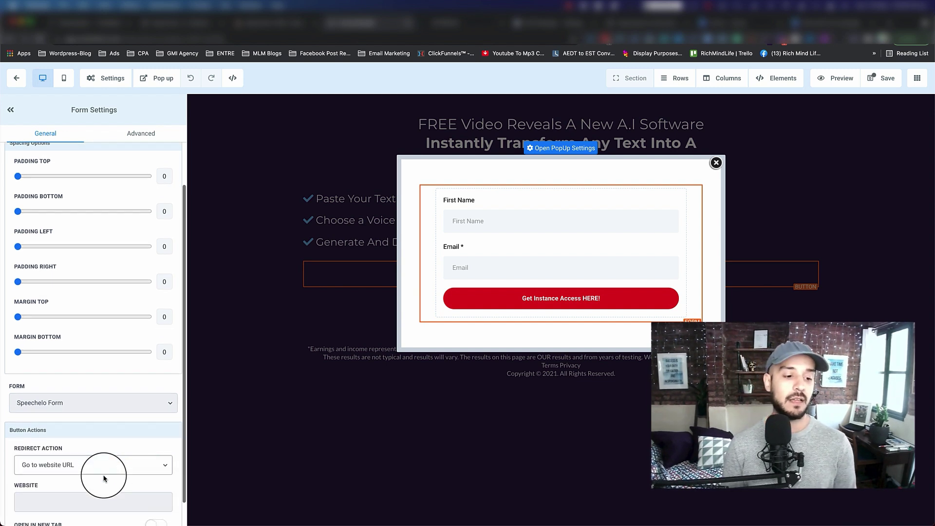
pyautogui.click(85, 476)
pyautogui.press('super+shift+v')
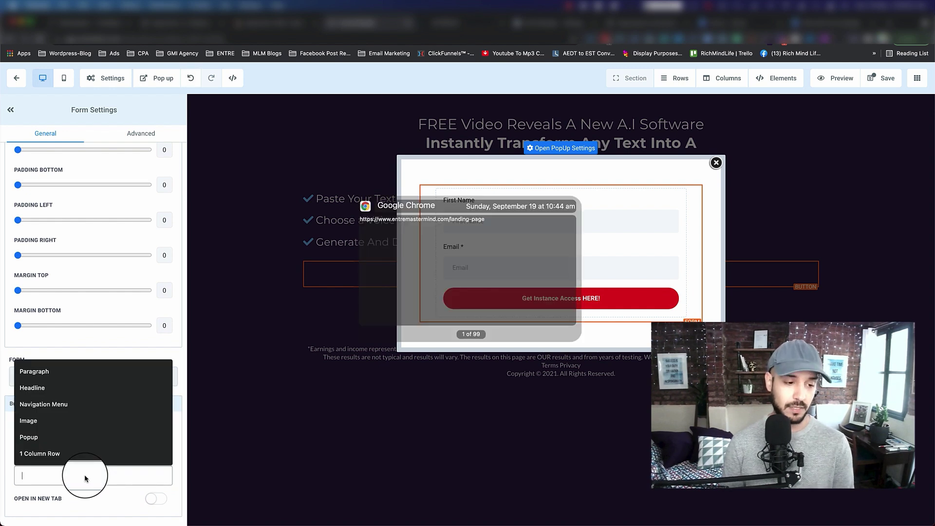
pyautogui.press('super+shift+v')
pyautogui.press('super+shift+v')
pyautogui.press('super+shift+v')
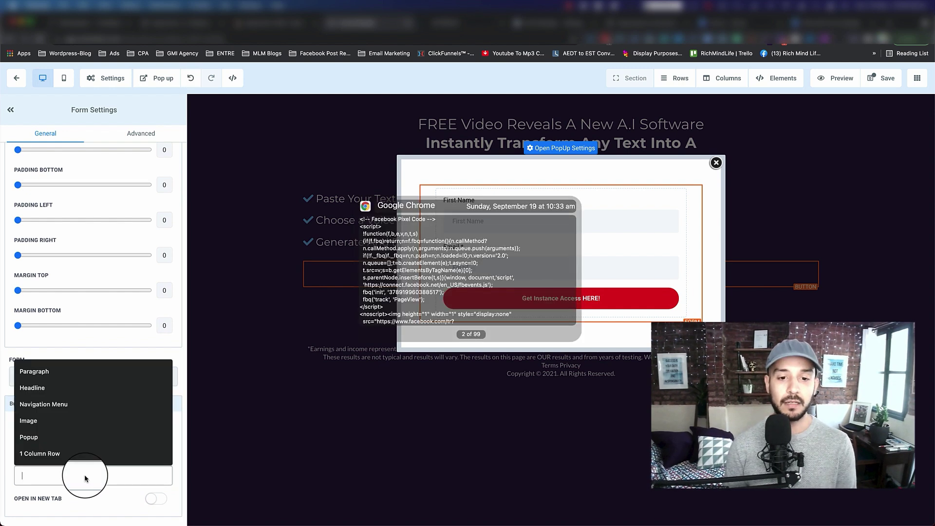
pyautogui.press('super+shift+v')
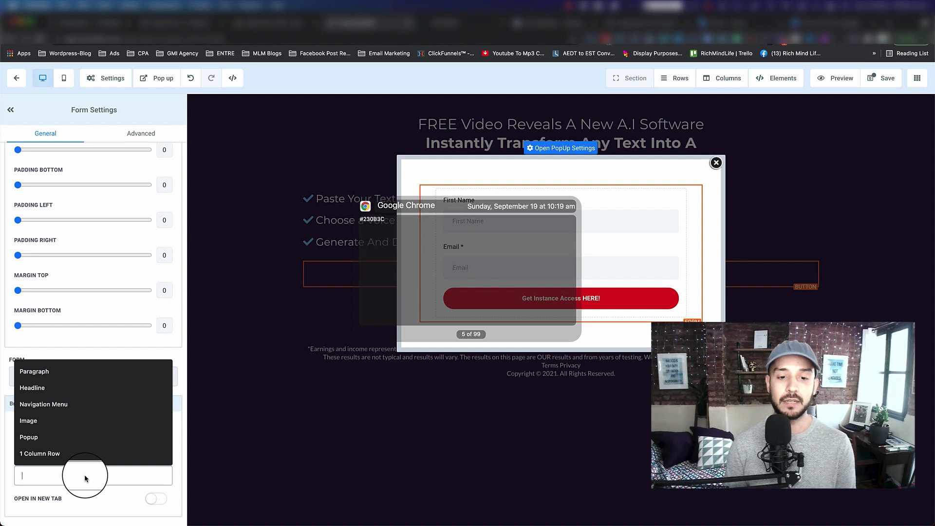
pyautogui.press('super+shift+v')
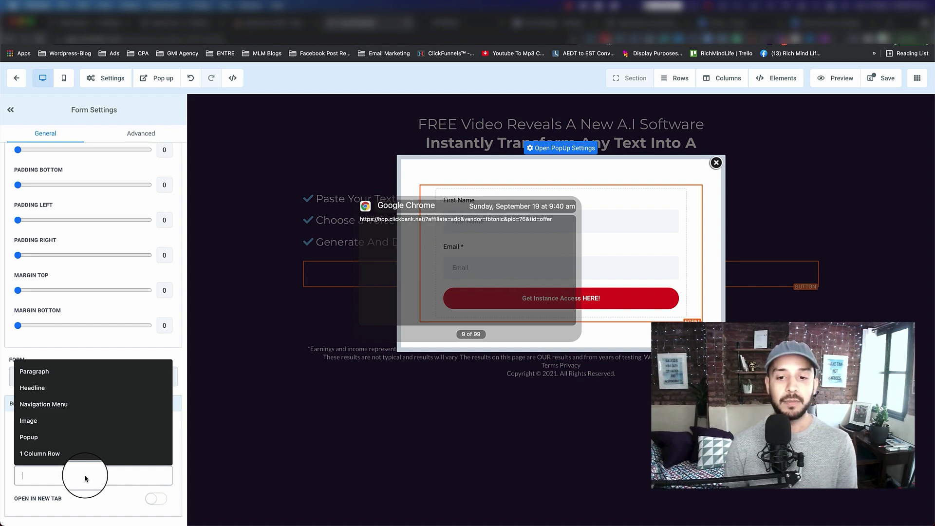
pyautogui.press('Return')
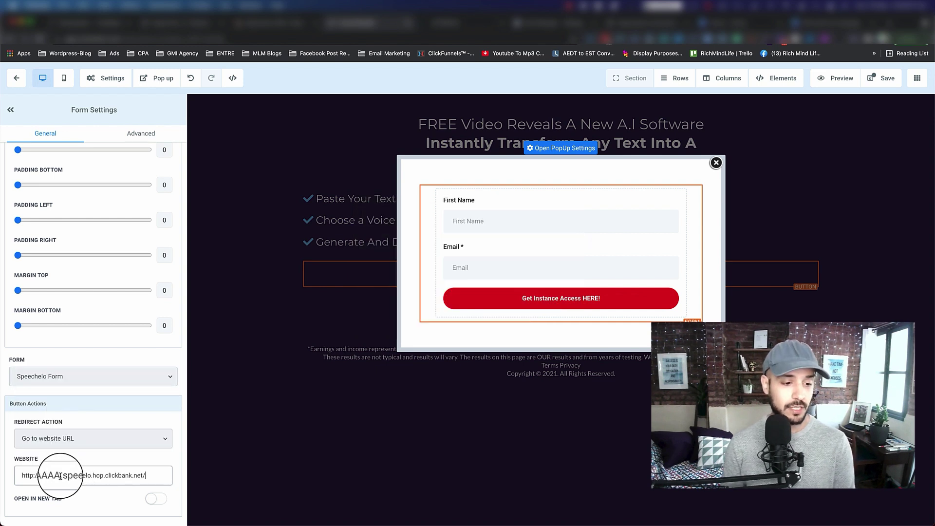
pyautogui.doubleClick(43, 475)
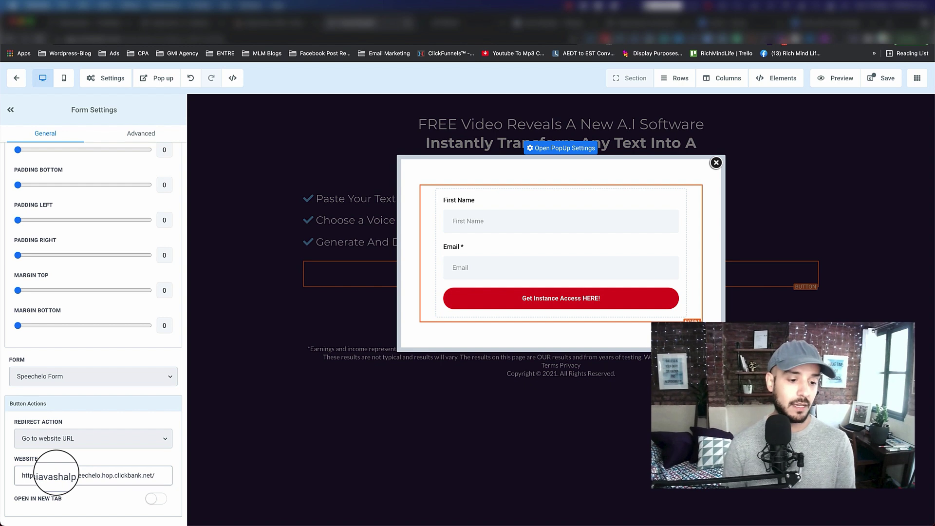
pyautogui.click(97, 413)
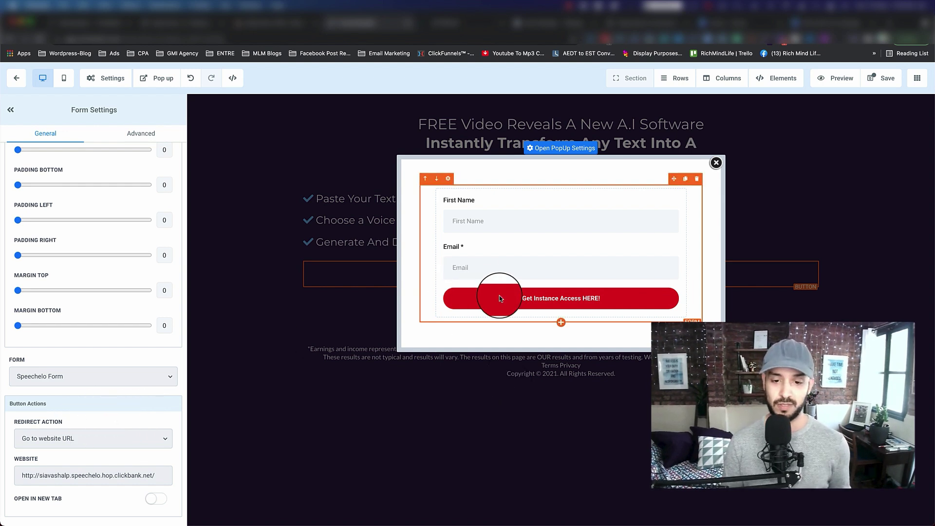
# Keep the website URL redirect, close the popup and save the landing page.
pyautogui.click(160, 439)
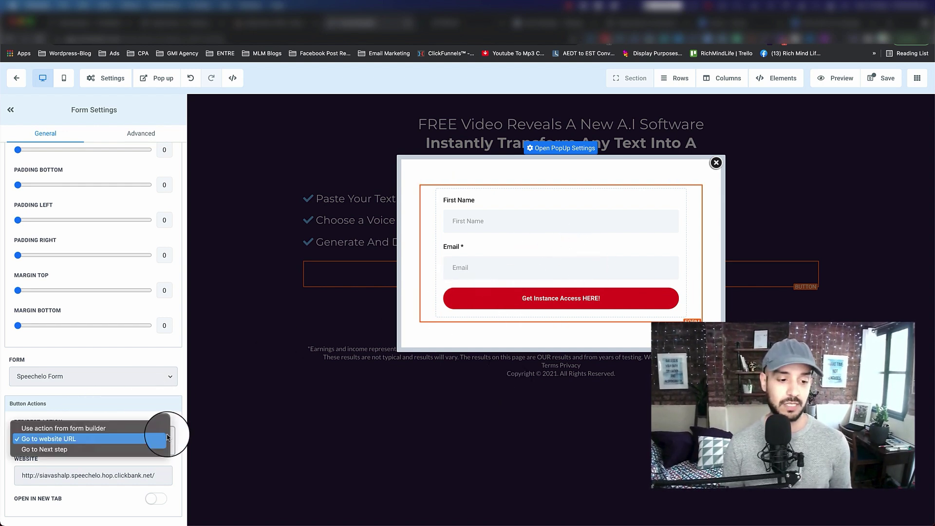
pyautogui.click(85, 408)
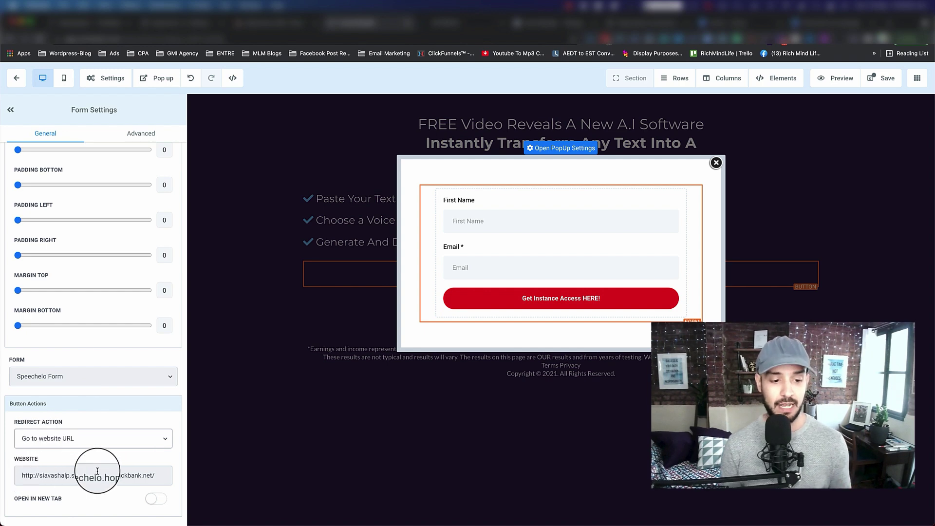
pyautogui.click(279, 438)
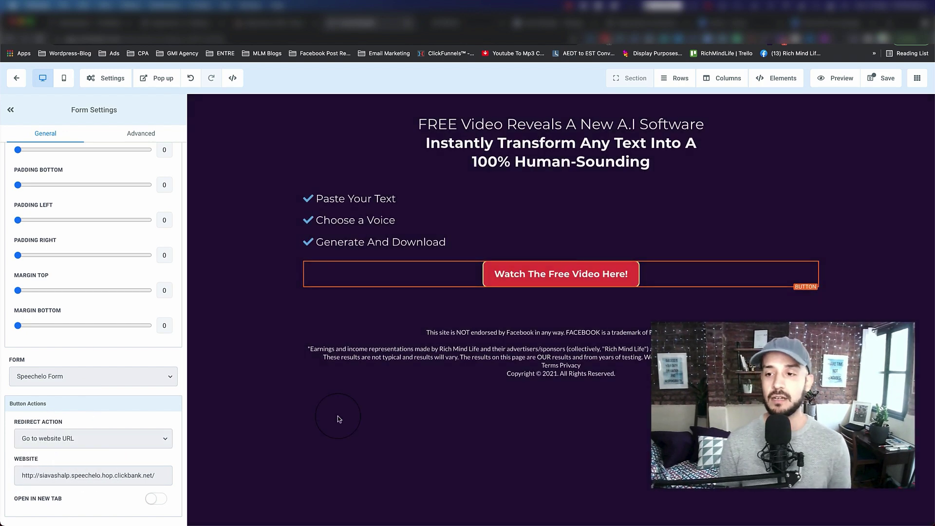
pyautogui.click(884, 78)
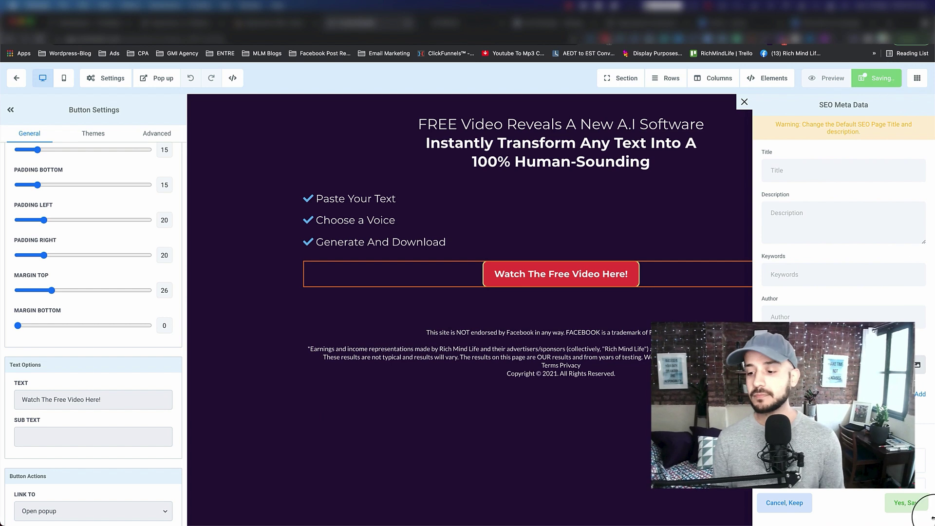
pyautogui.click(908, 512)
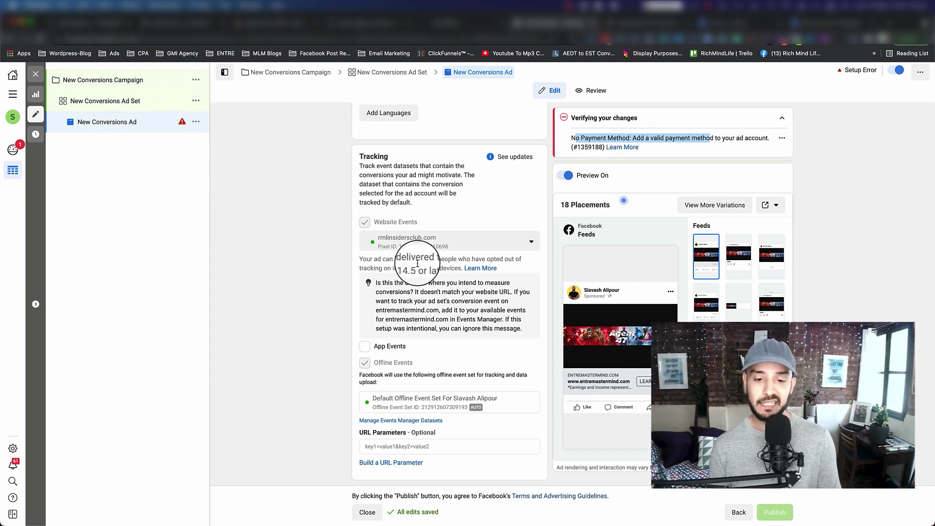
# Preview the ad's destination URL, loading the entremastermind.com landing page in a new tab.
pyautogui.scroll(6, 422, 265)
pyautogui.scroll(2, 418, 263)
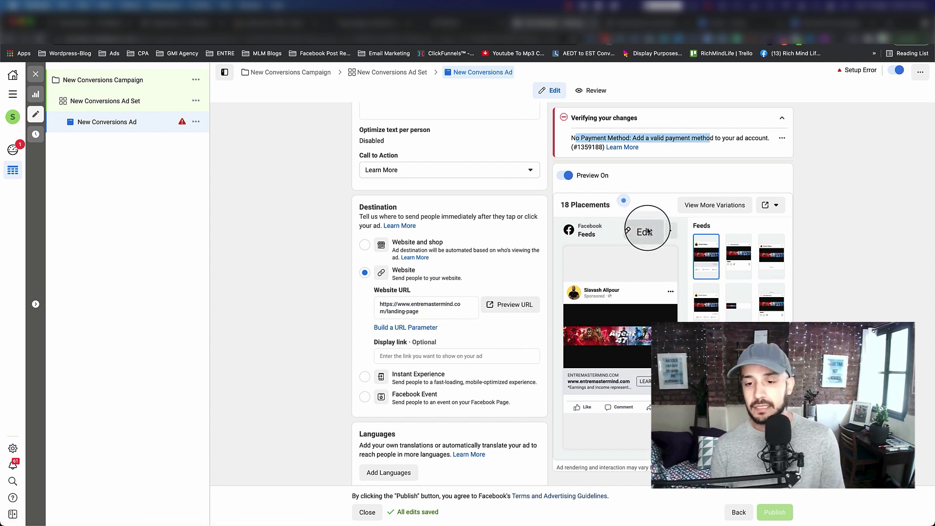
pyautogui.moveTo(615, 263)
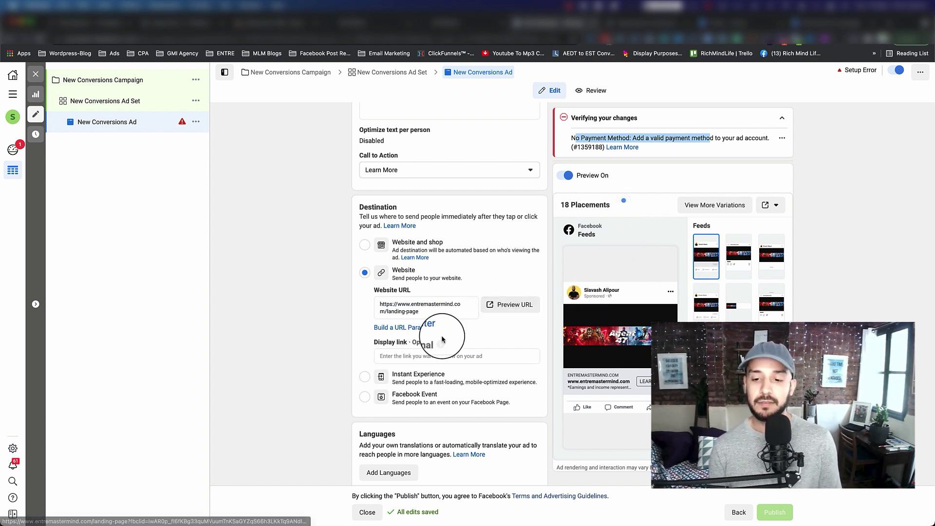
pyautogui.click(495, 305)
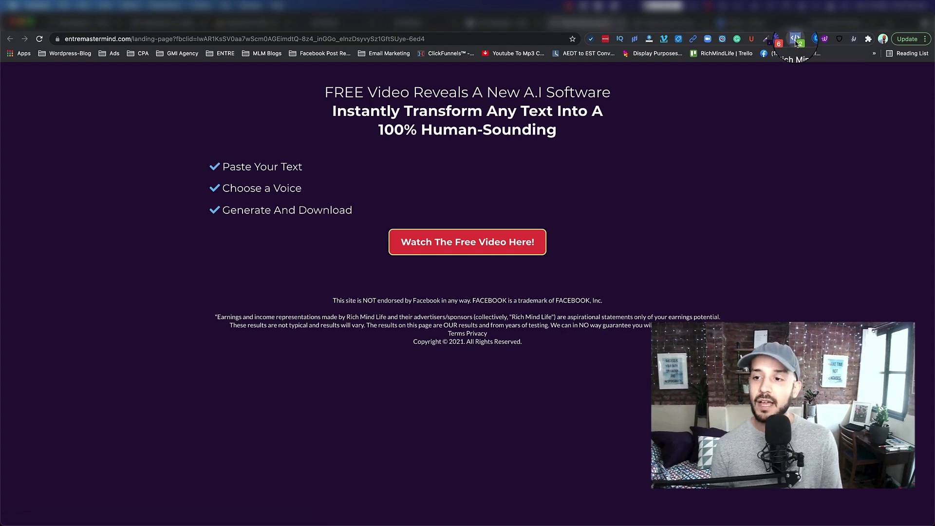
# Check the Facebook pixel with Pixel Helper, then submit the opt-in popup with a test first name and email.
pyautogui.click(796, 42)
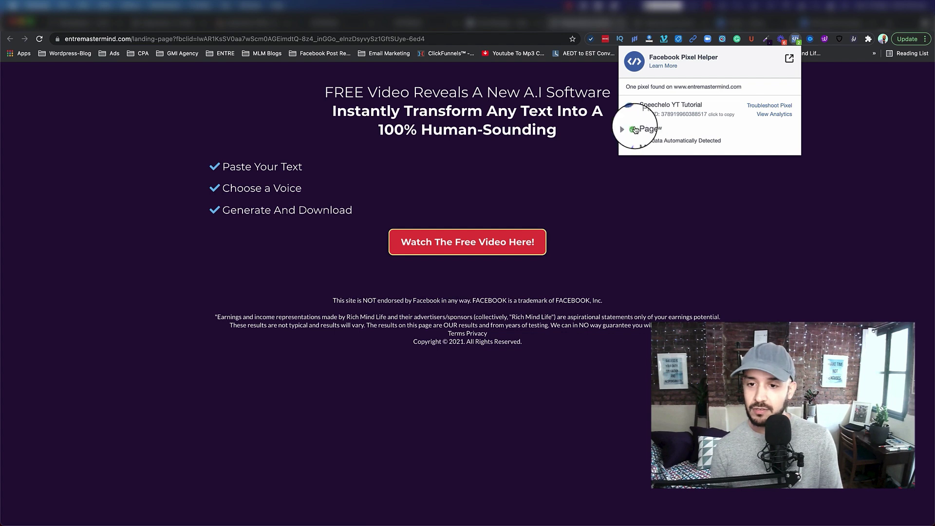
pyautogui.click(465, 244)
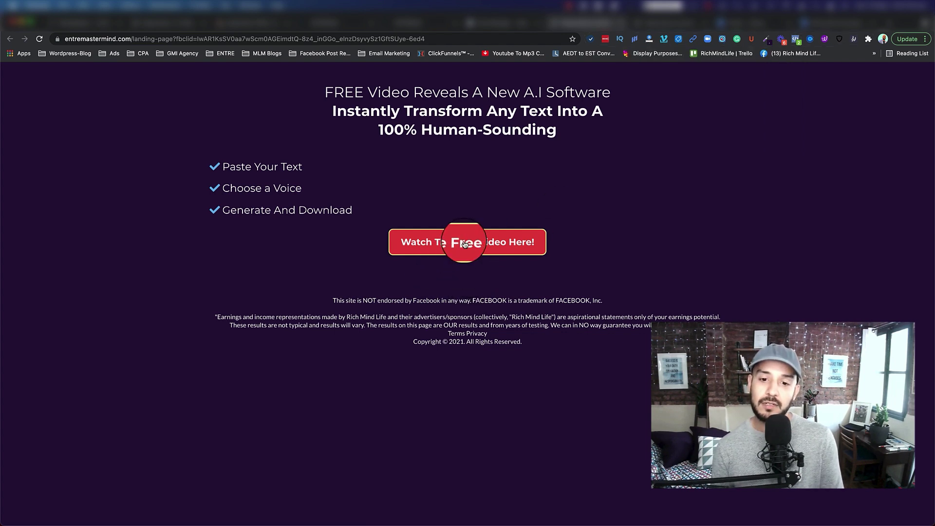
pyautogui.click(405, 170)
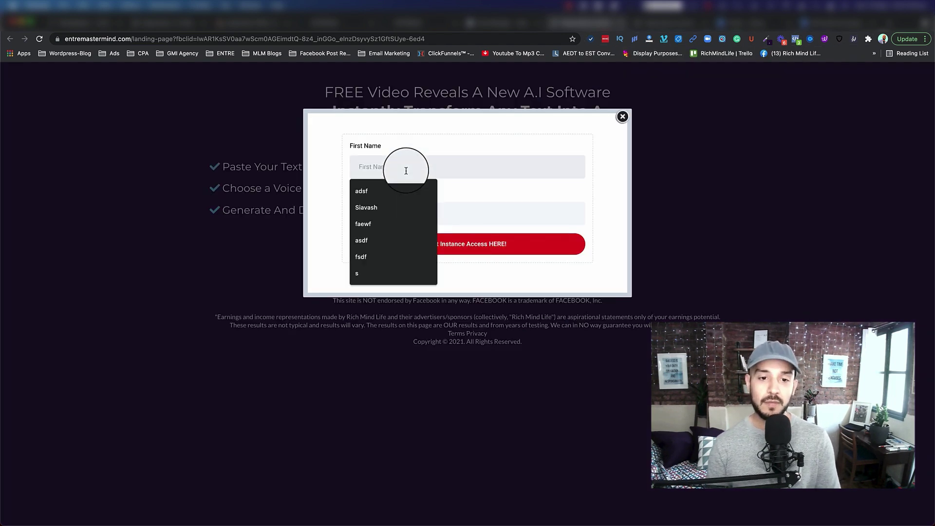
pyautogui.write('fjweaoij')
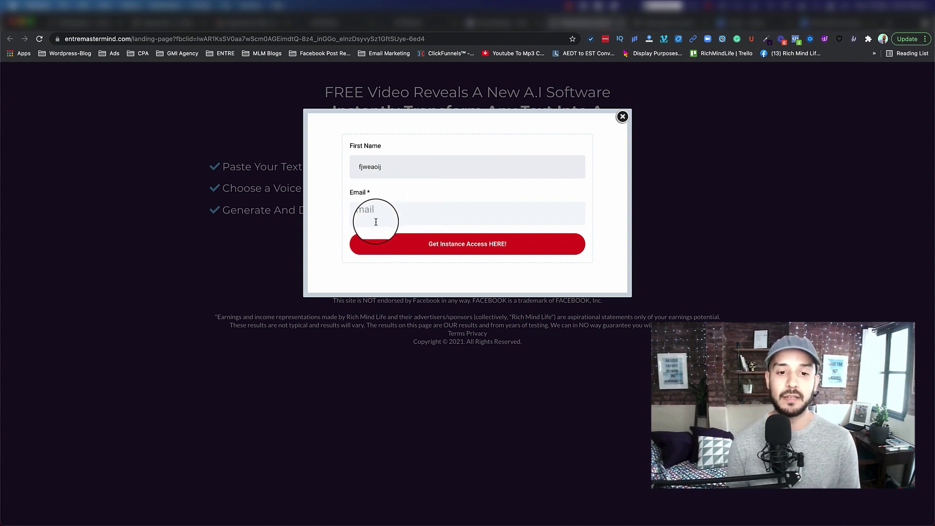
pyautogui.click(378, 215)
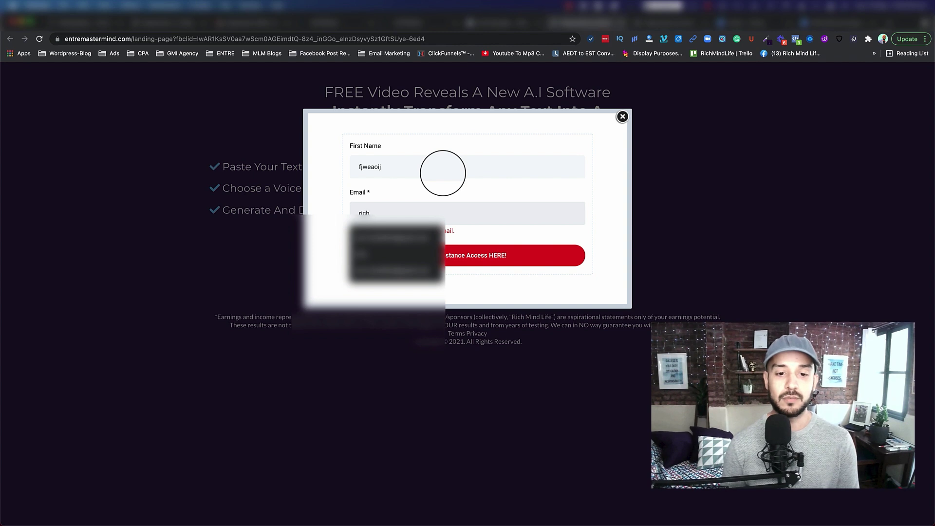
pyautogui.press('Down')
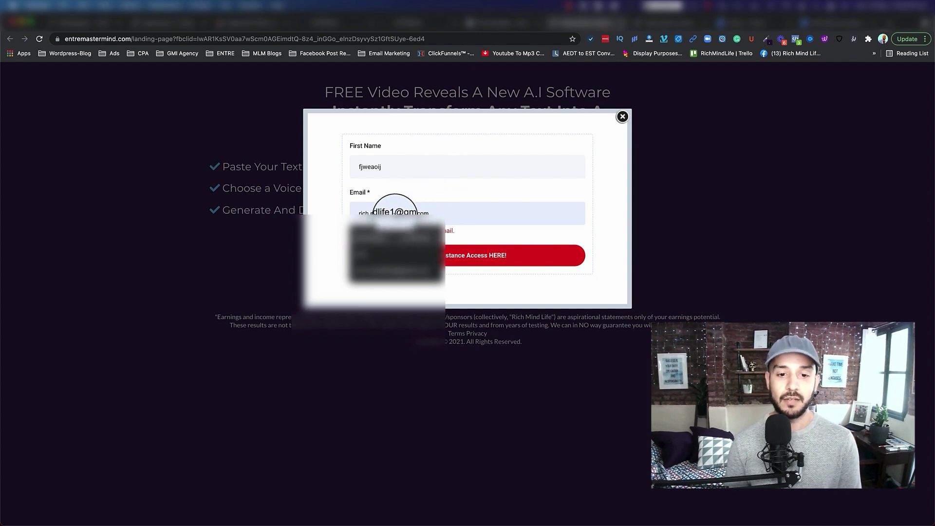
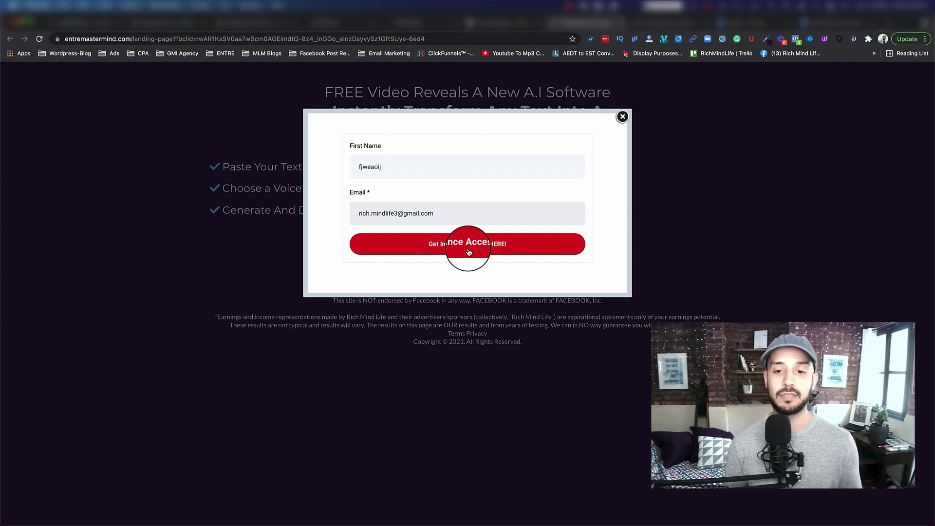
pyautogui.click(468, 251)
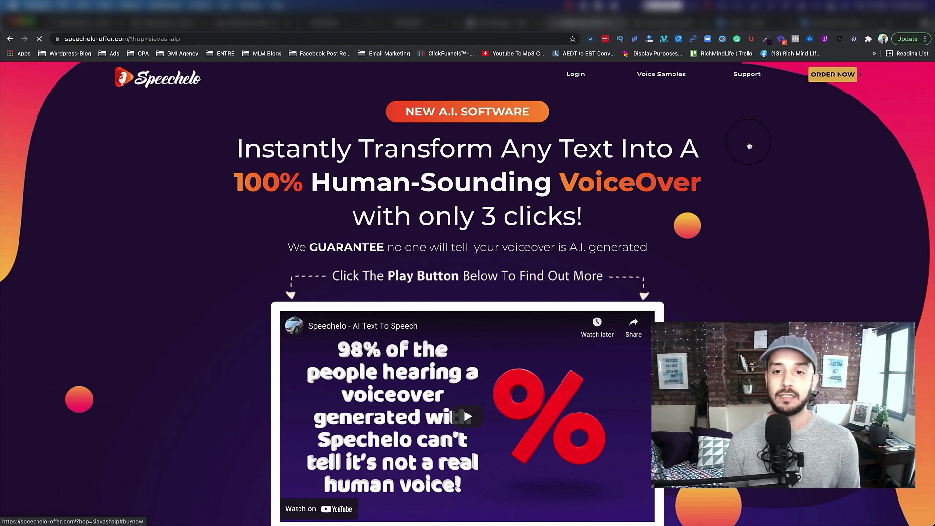
# Scroll down to the affiliate tag in the ClickBank checkout footer, then switch back to the EntreSoft tab.
pyautogui.scroll(-20, 500, 190)
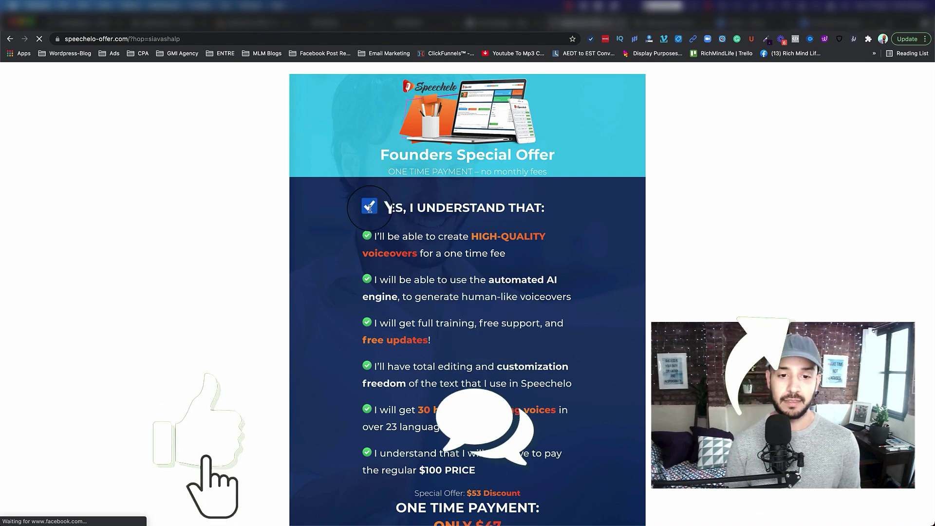
pyautogui.scroll(-6, 438, 244)
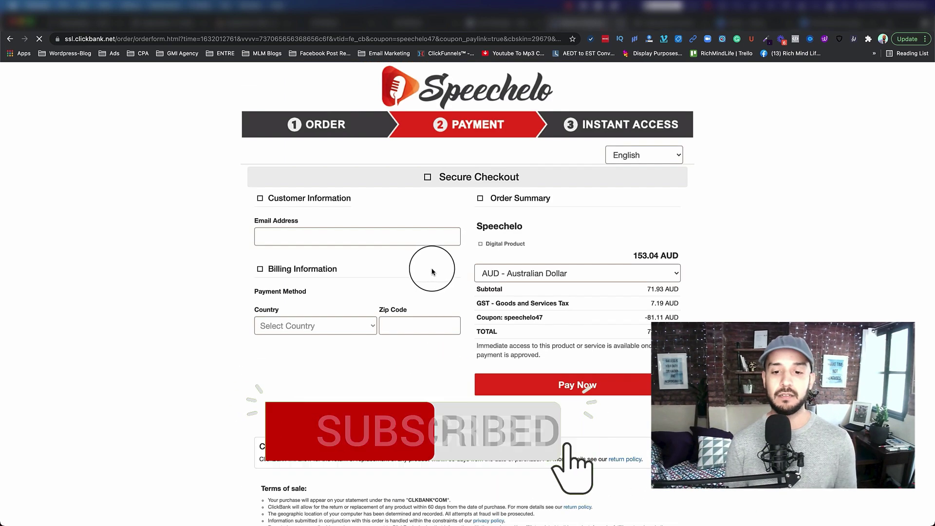
pyautogui.scroll(-3, 432, 309)
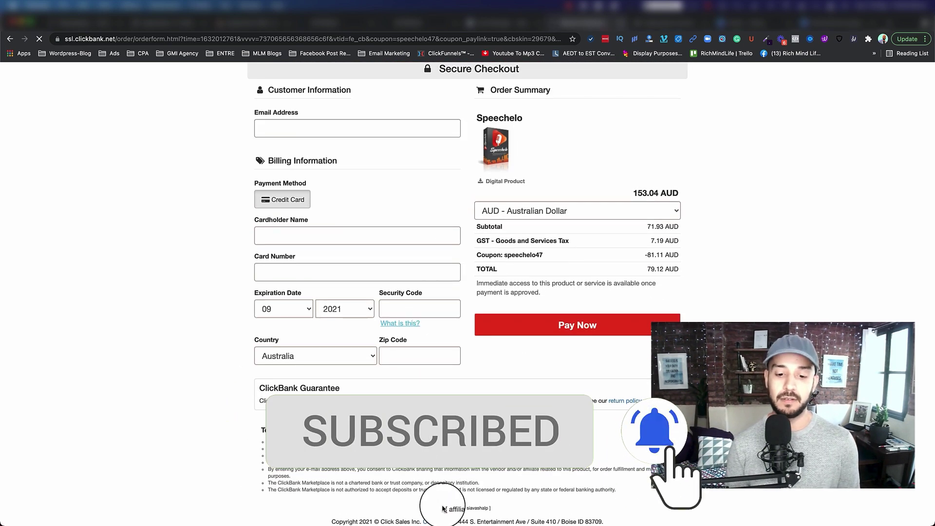
pyautogui.moveTo(445, 508); pyautogui.dragTo(463, 508)
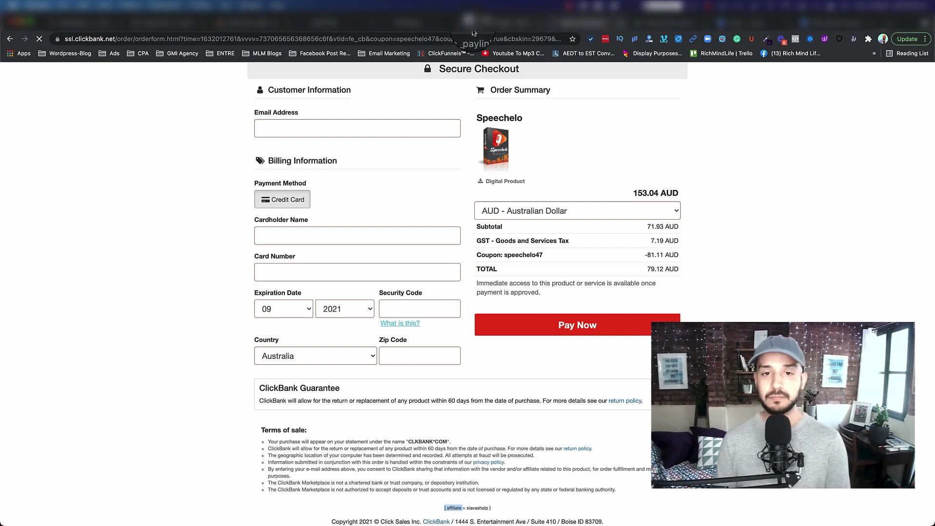
pyautogui.click(486, 38)
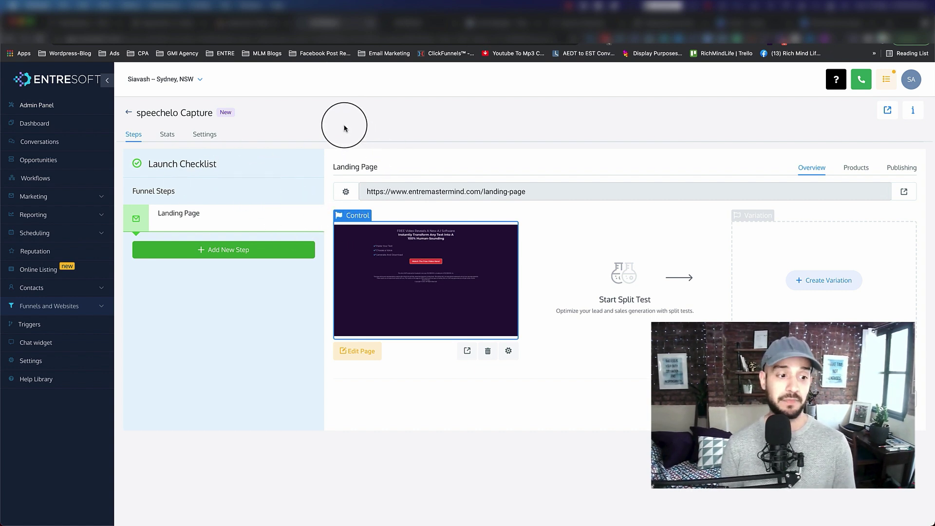
# Open Contacts / Smart Lists to find the test lead tagged facebook speechelo lead, then switch to Gmail.
pyautogui.click(32, 287)
pyautogui.click(37, 308)
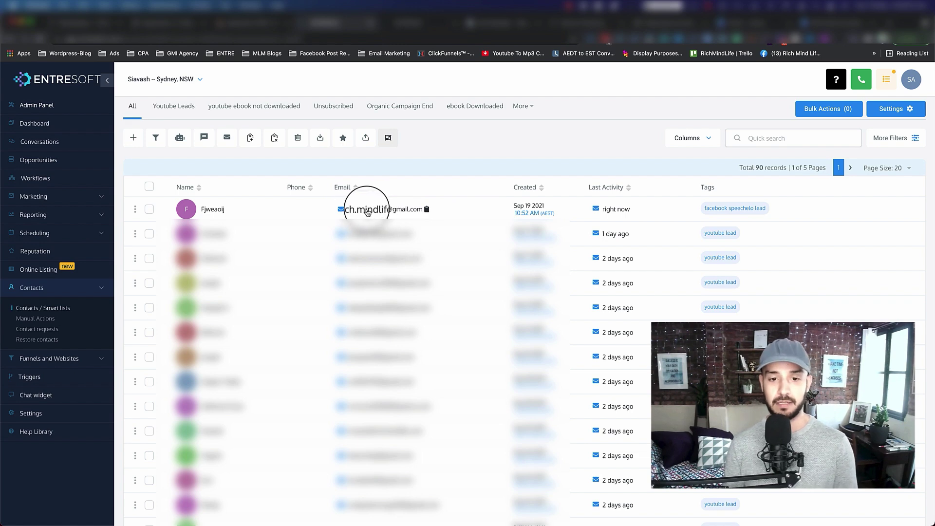
pyautogui.hotkey('ctrl', 'Tab')
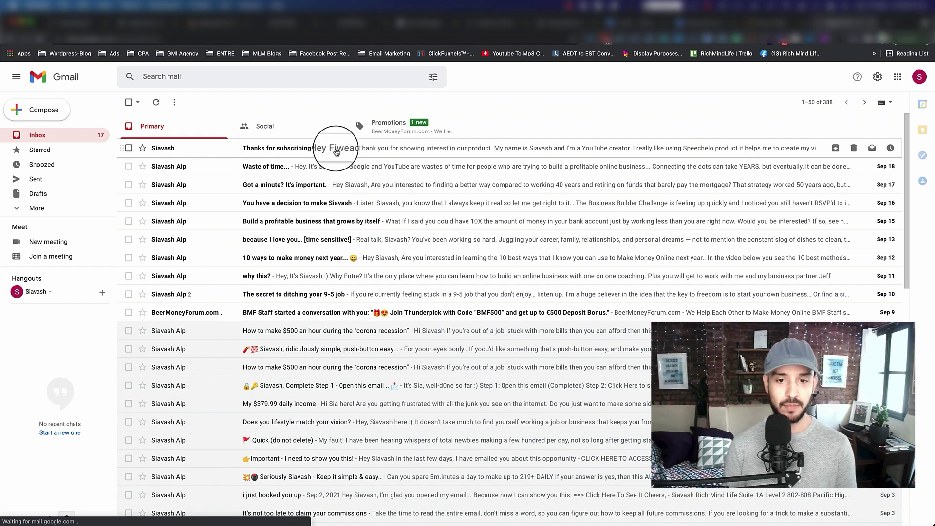
# Open the 'Thanks for subscribing!' email and follow its link to the Speechelo offer page.
pyautogui.click(335, 151)
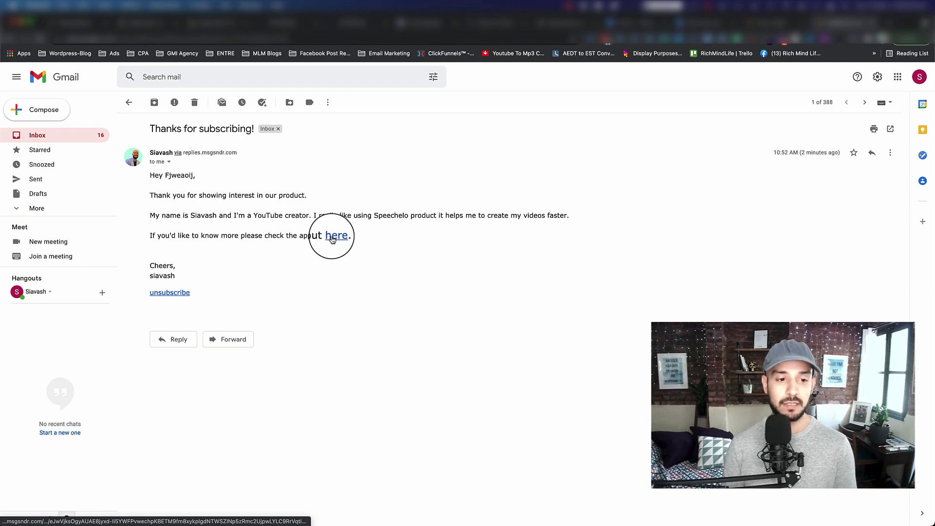
pyautogui.click(332, 238)
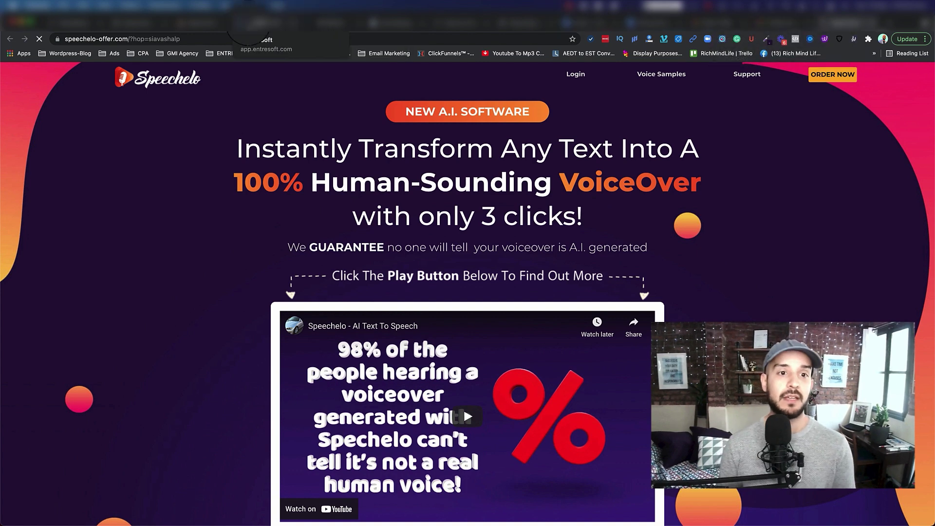
# Confirm in the Speechelo Offer campaign that Email 1 shows 100% delivered, opened and clicked.
pyautogui.click(252, 22)
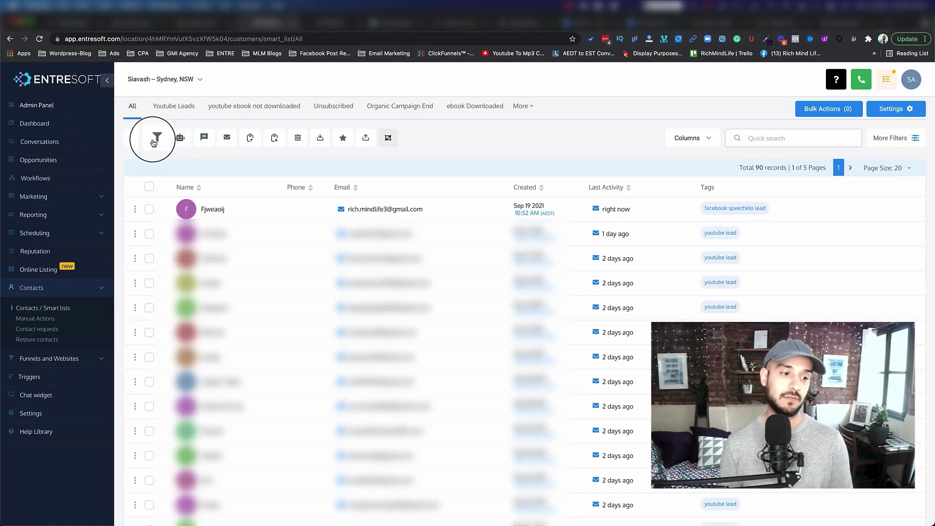
pyautogui.click(73, 196)
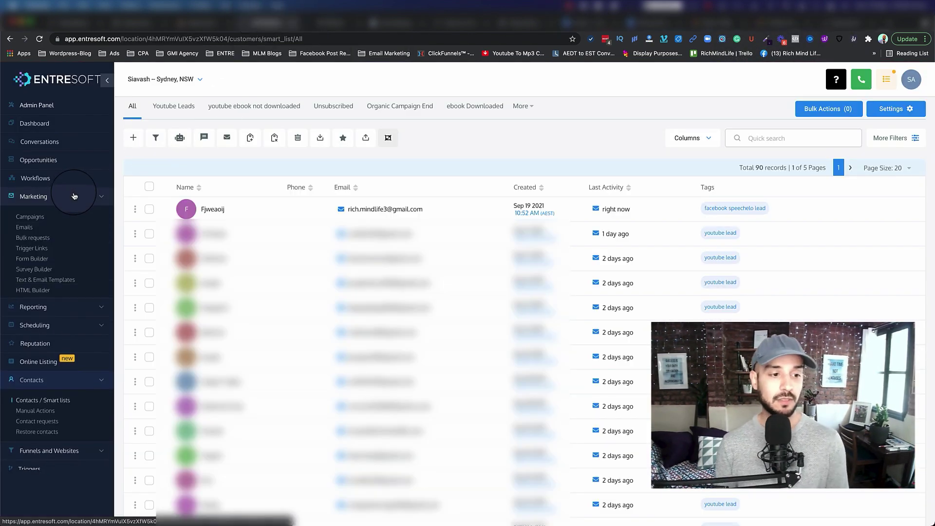
pyautogui.click(46, 219)
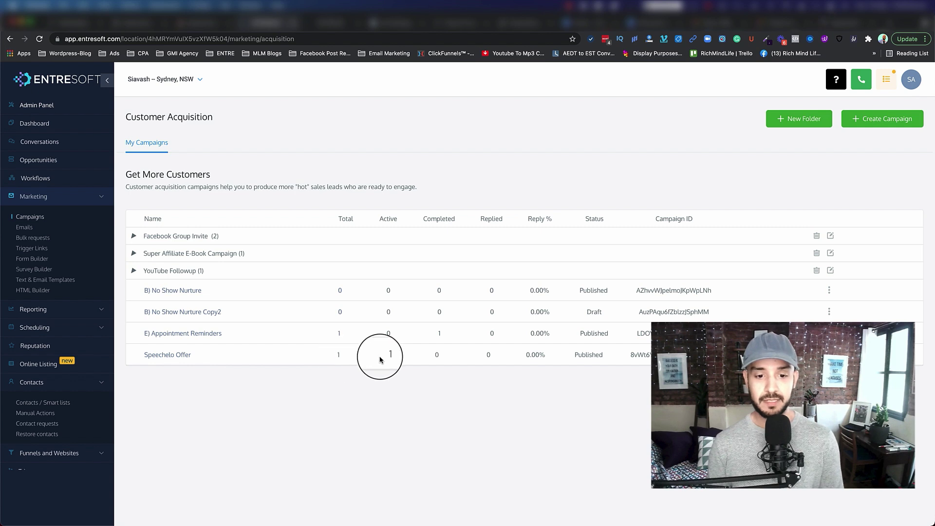
pyautogui.click(168, 355)
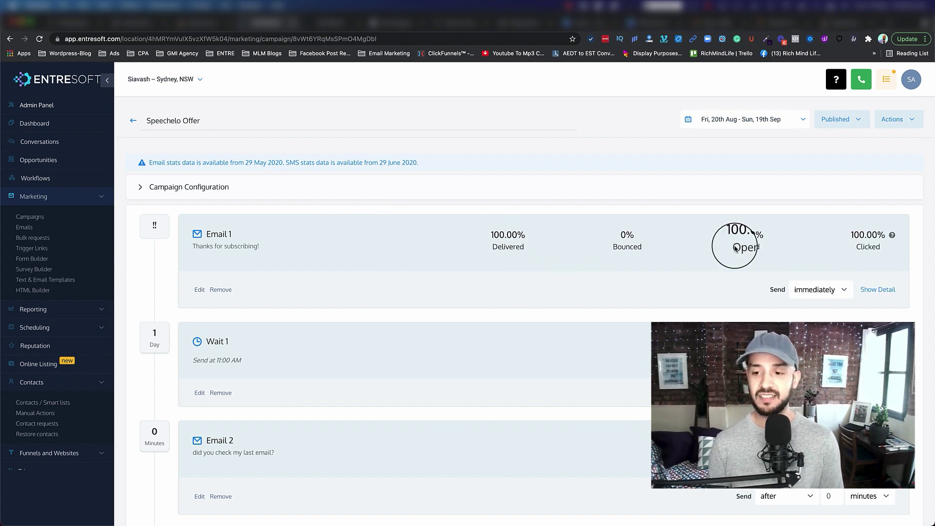
pyautogui.click(860, 238)
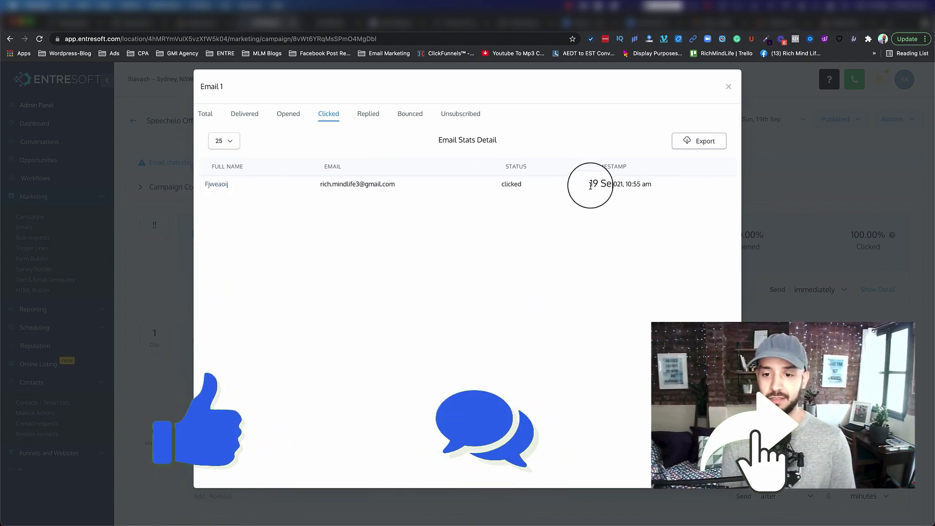
pyautogui.click(729, 88)
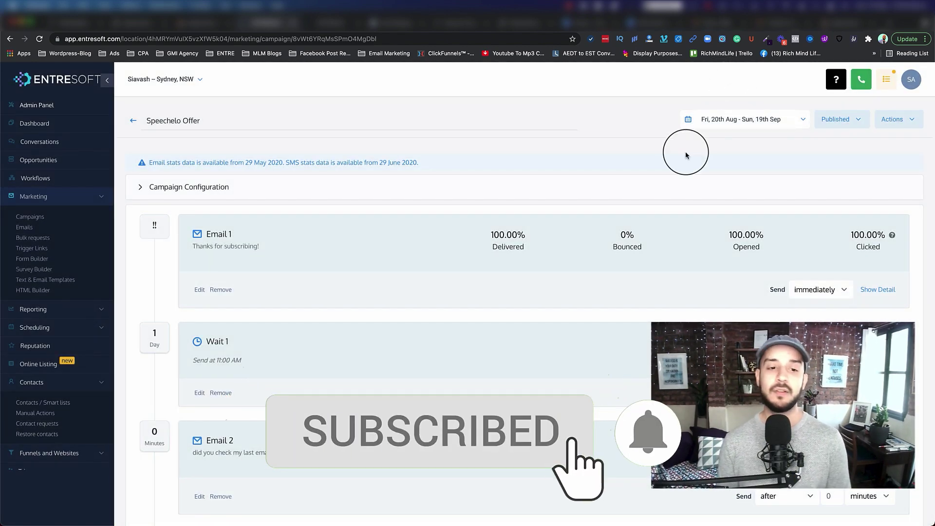